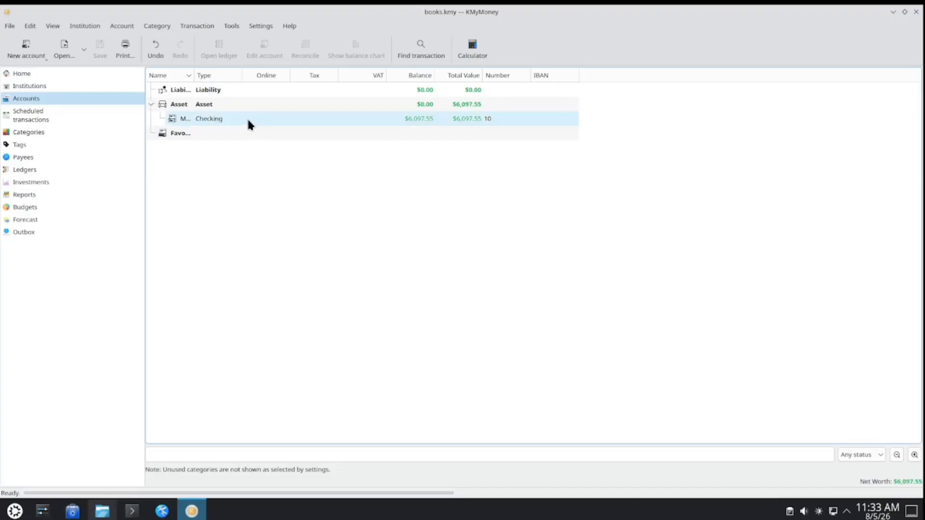
- Collapse the Asset group and check the institutions list, returning to the accounts overview
left_click(151, 104)
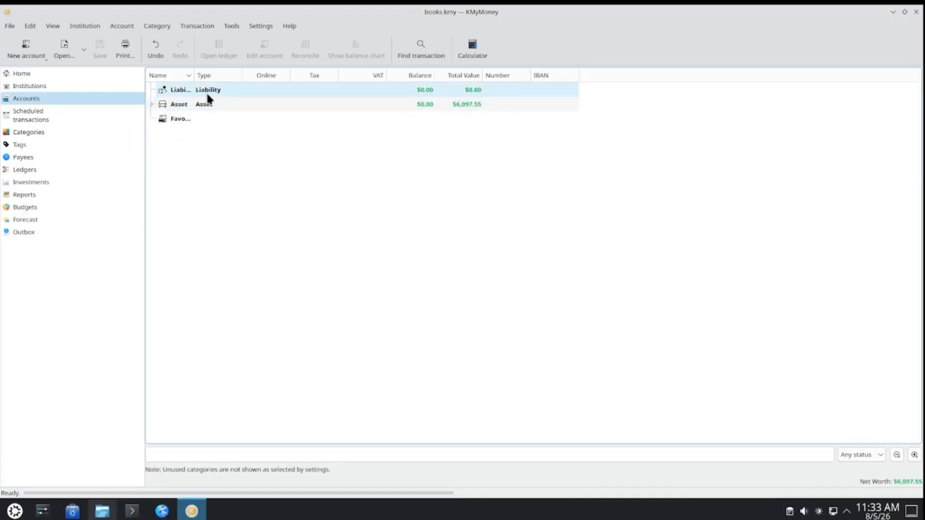
left_click(60, 88)
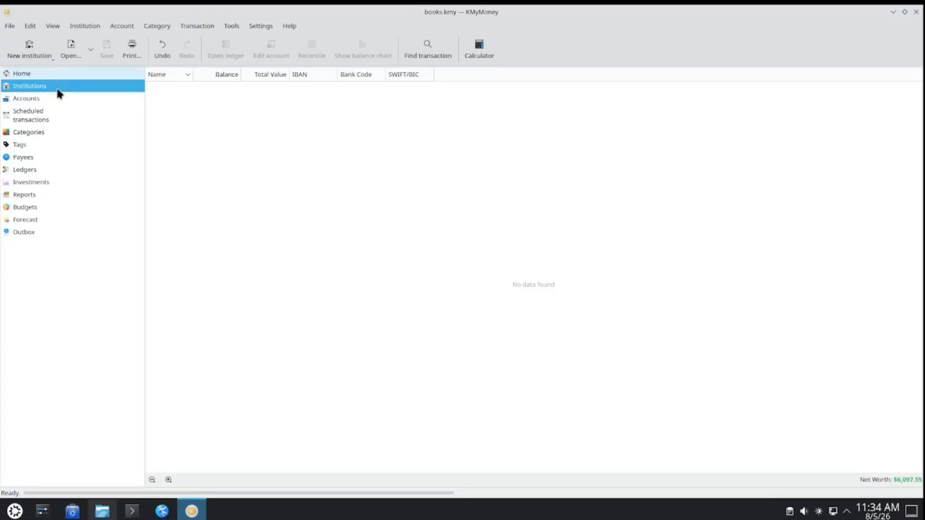
left_click(51, 100)
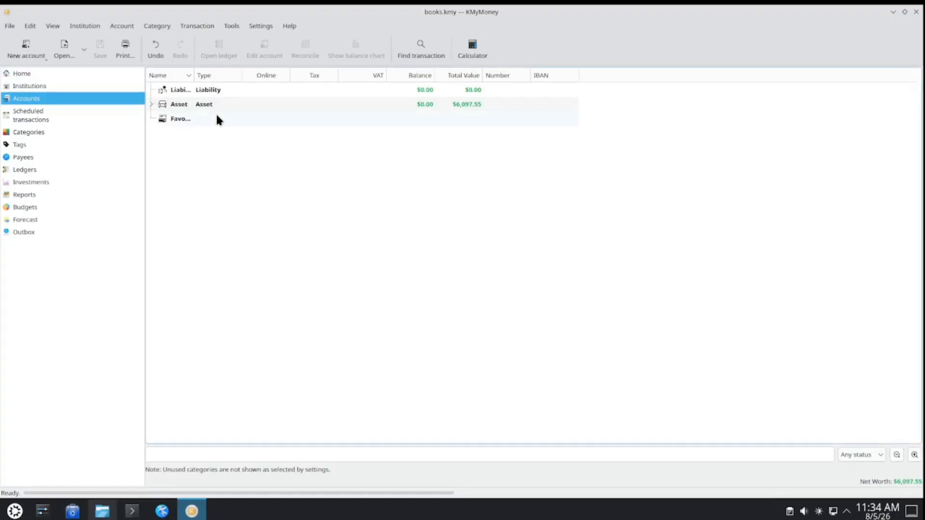
- Create an account named Savings of type Savings under Asset, with no institution and an opening balance of 2000
left_click(39, 50)
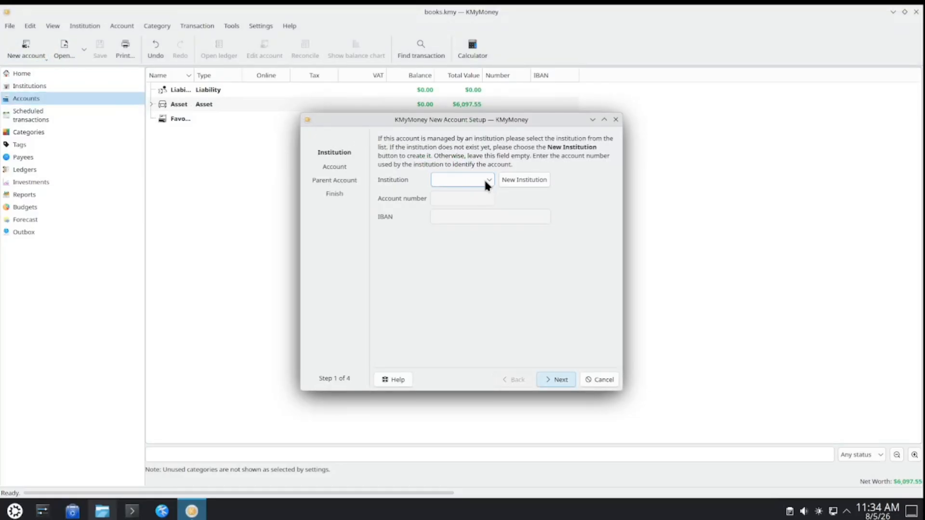
left_click(477, 178)
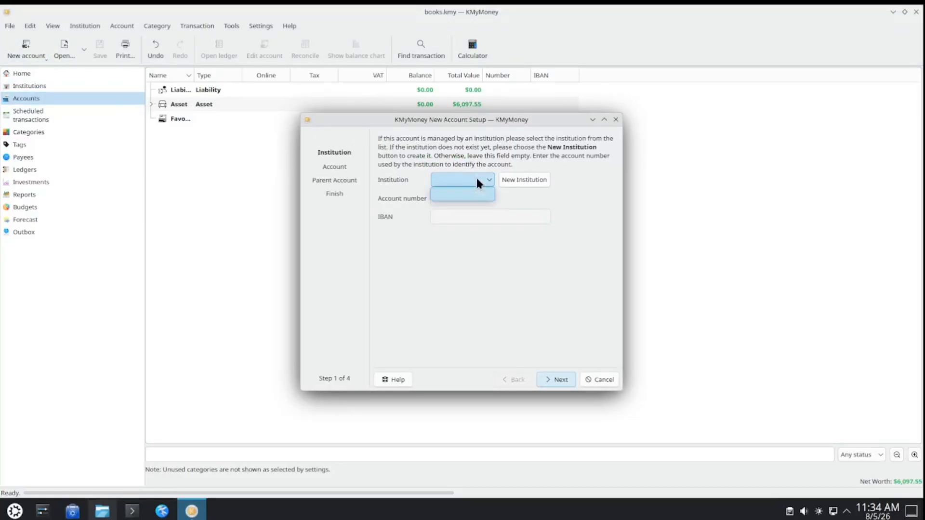
left_click(477, 178)
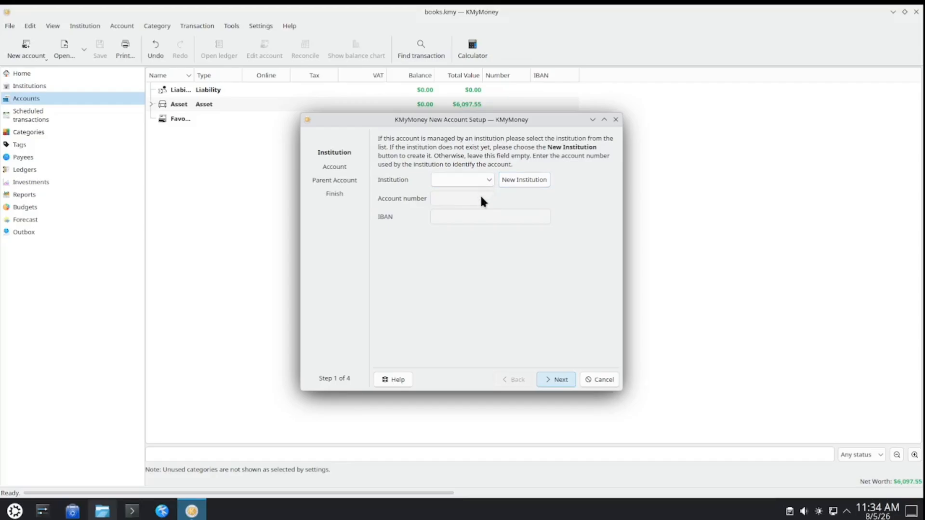
left_click(557, 384)
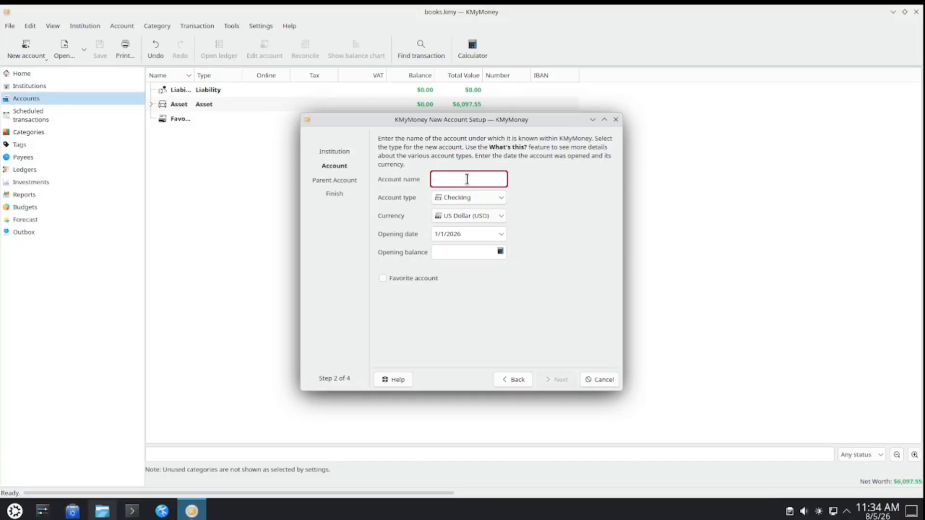
type("Savings")
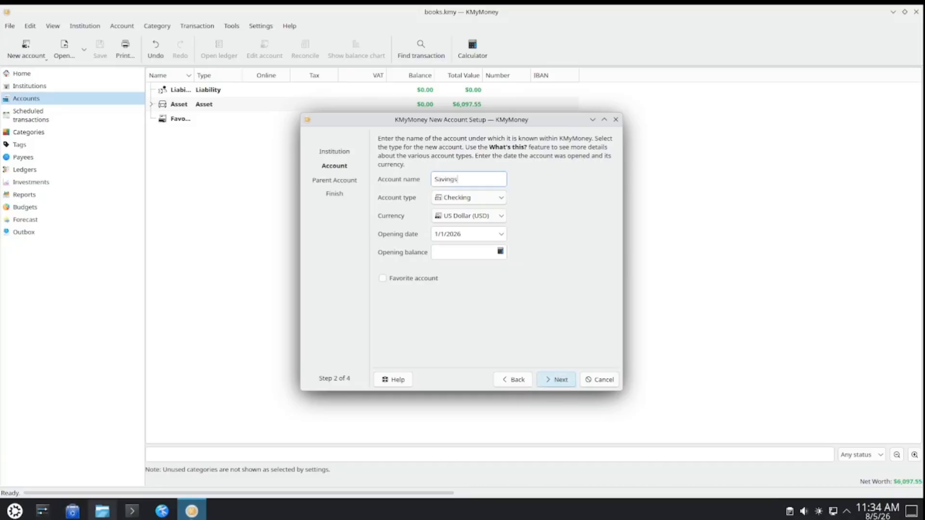
left_click(499, 198)
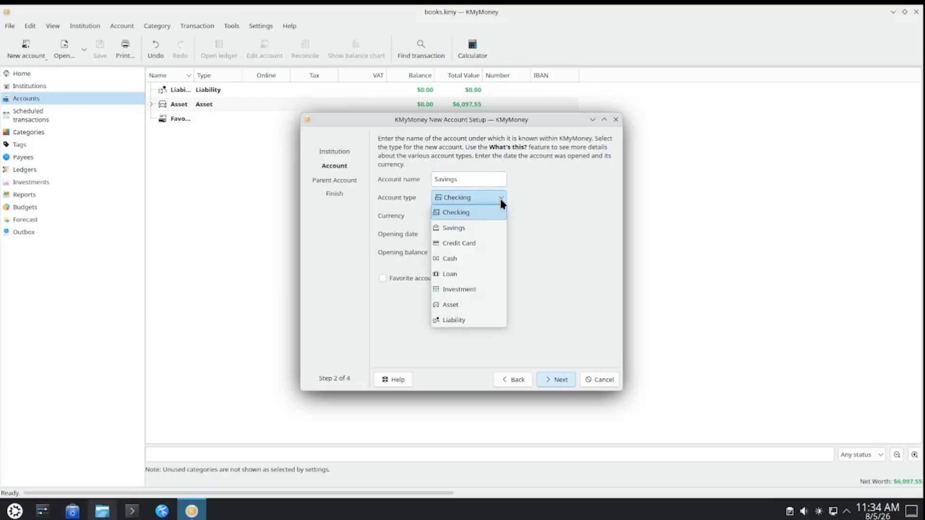
left_click(479, 227)
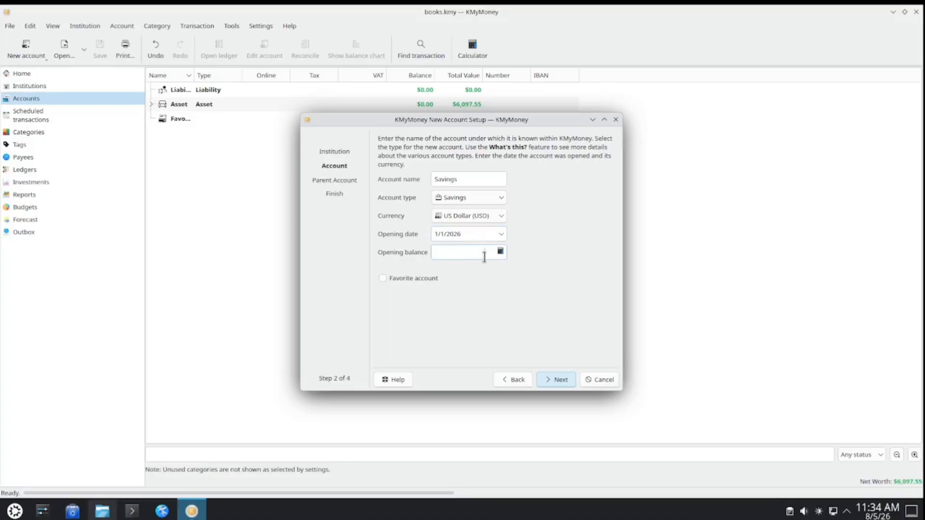
type("2000")
left_click(560, 380)
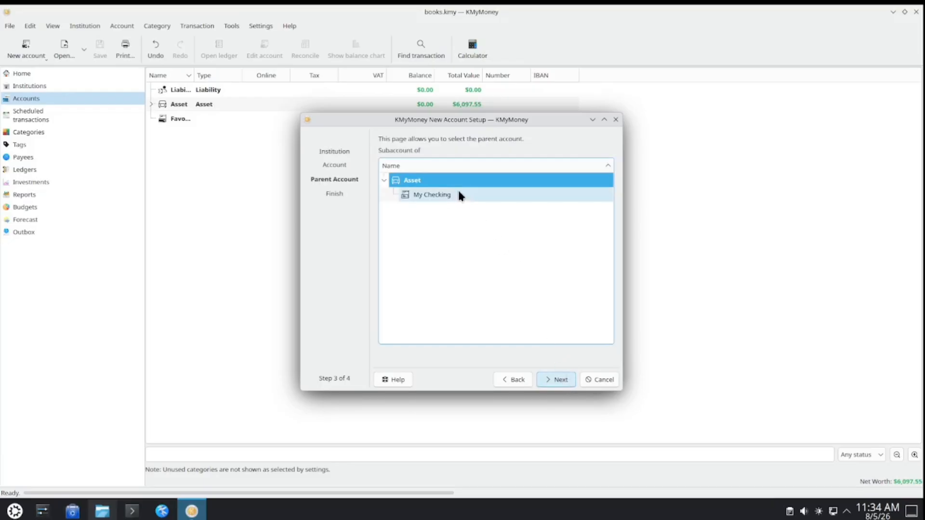
left_click(560, 381)
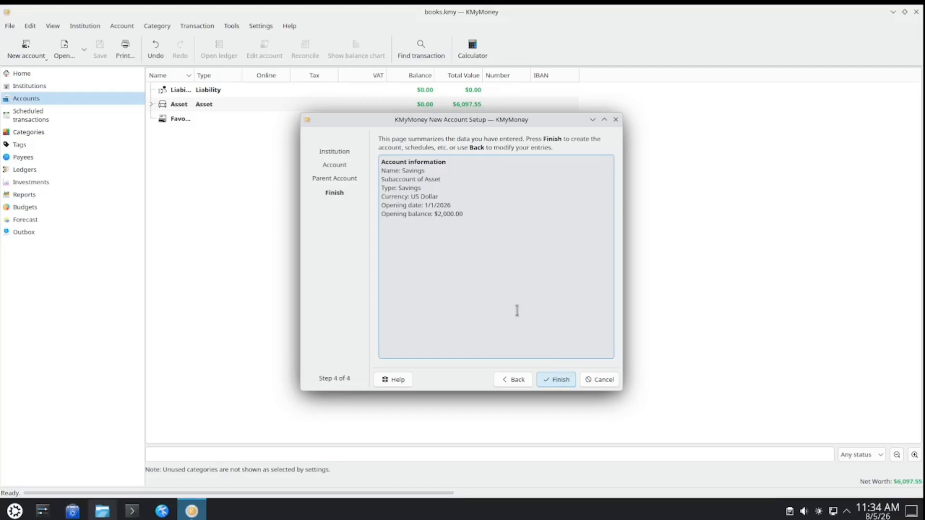
left_click(560, 379)
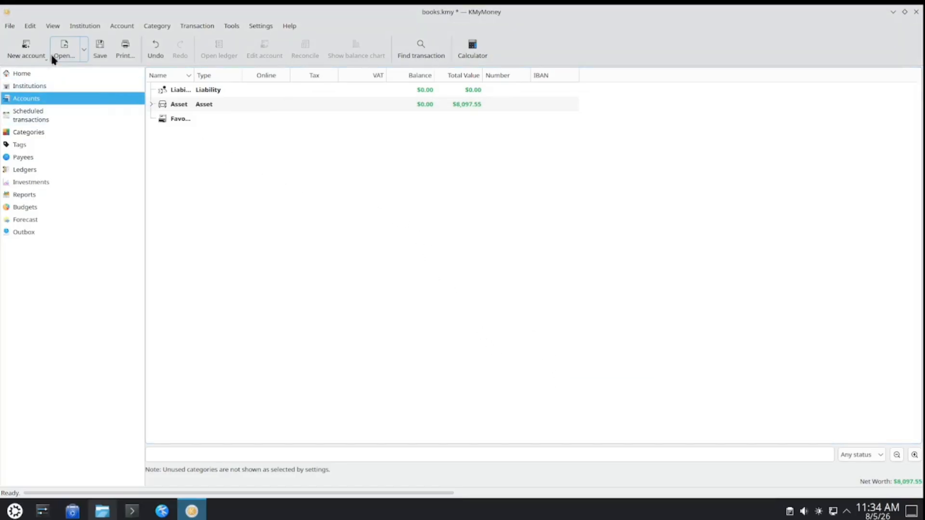
- Create an account named cash of type Cash under Asset, with no institution and an opening balance of 50
left_click(36, 51)
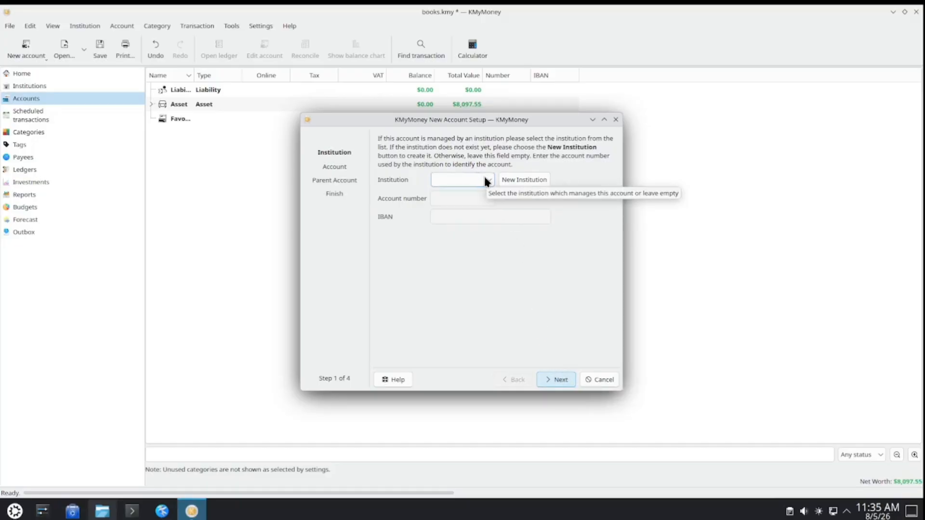
left_click(559, 380)
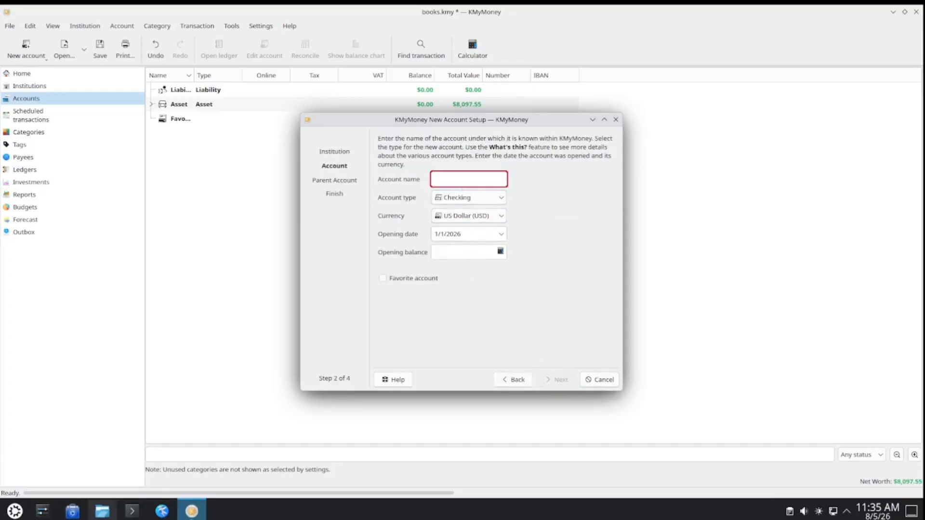
type("cash")
left_click(479, 199)
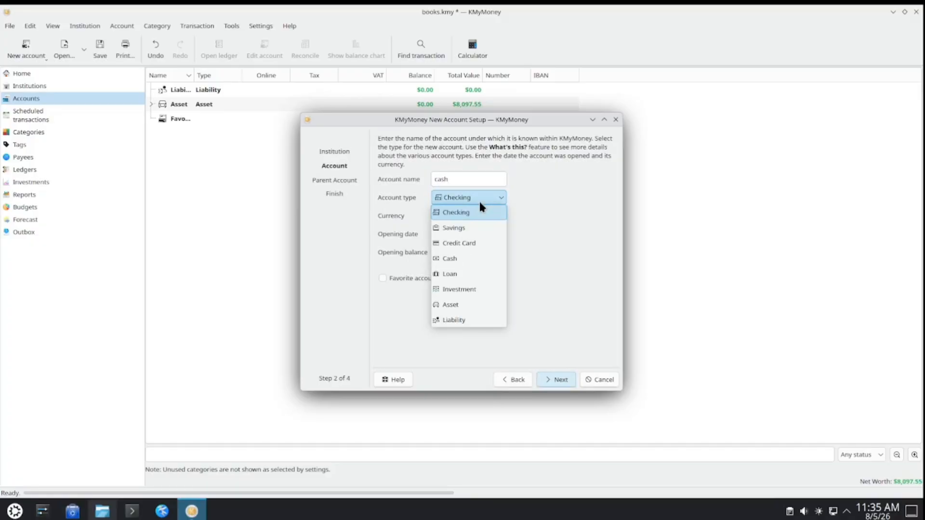
left_click(466, 258)
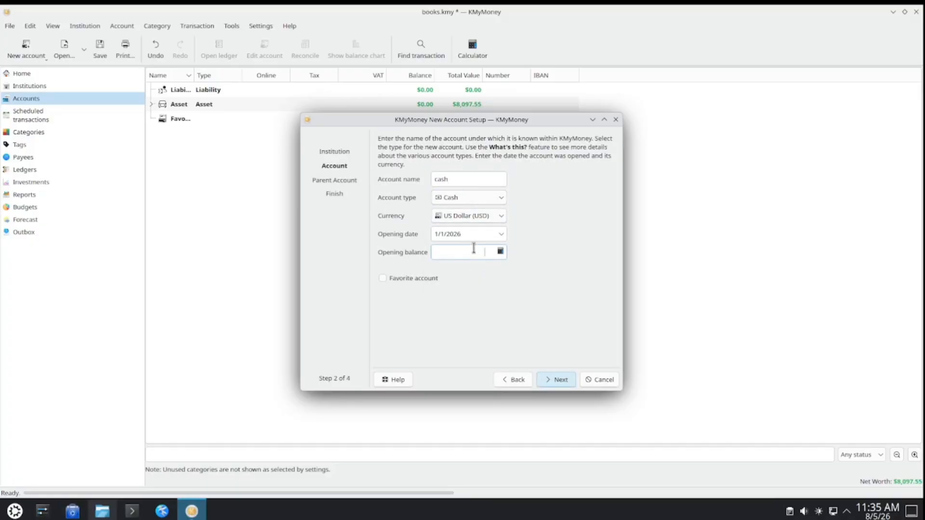
type("50")
left_click(553, 379)
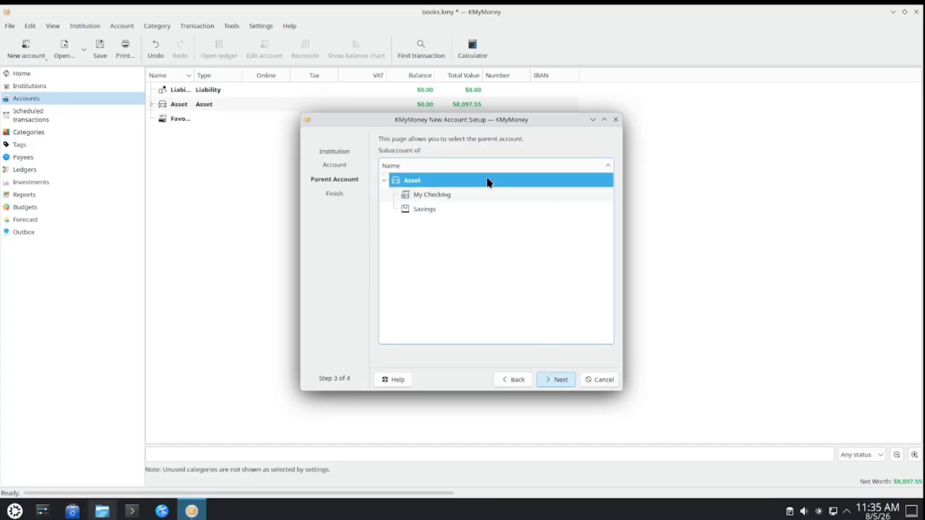
left_click(558, 378)
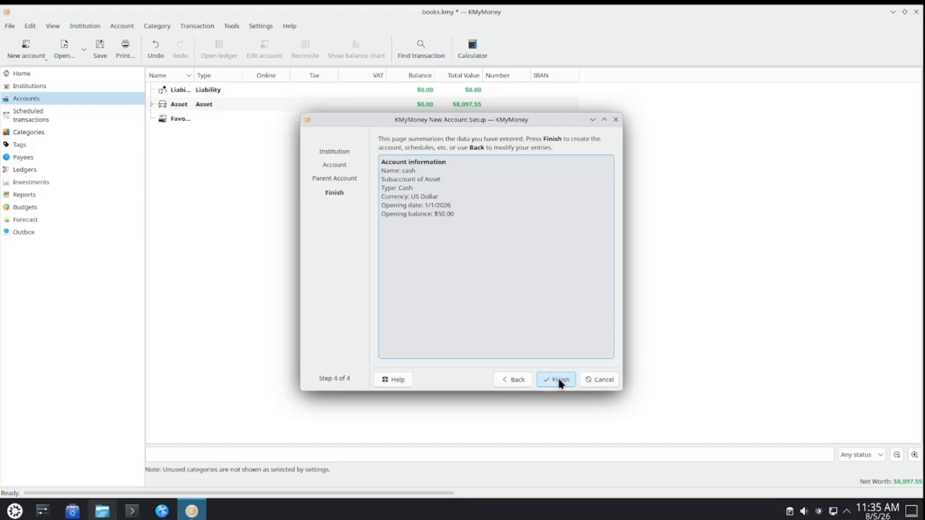
left_click(558, 379)
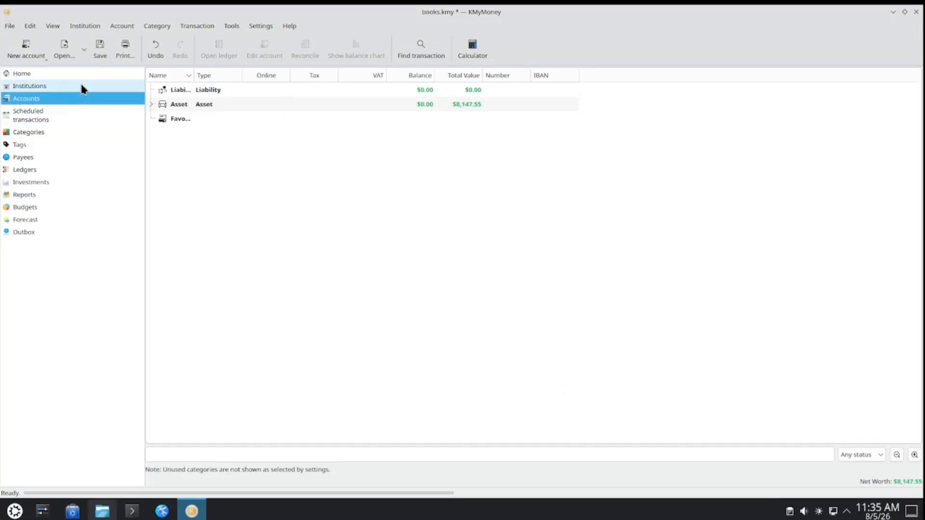
- Add a new institution named Wells Fargo, leaving its other details empty
left_click(83, 87)
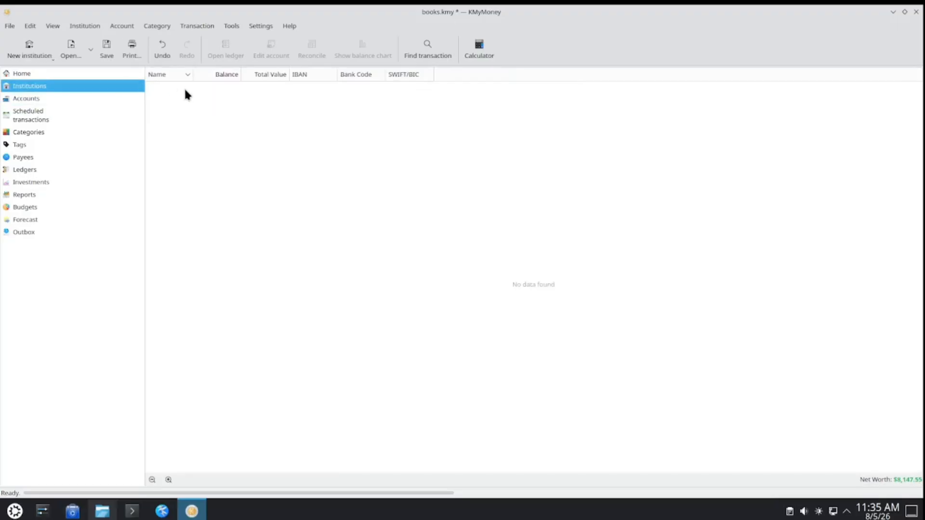
left_click(32, 48)
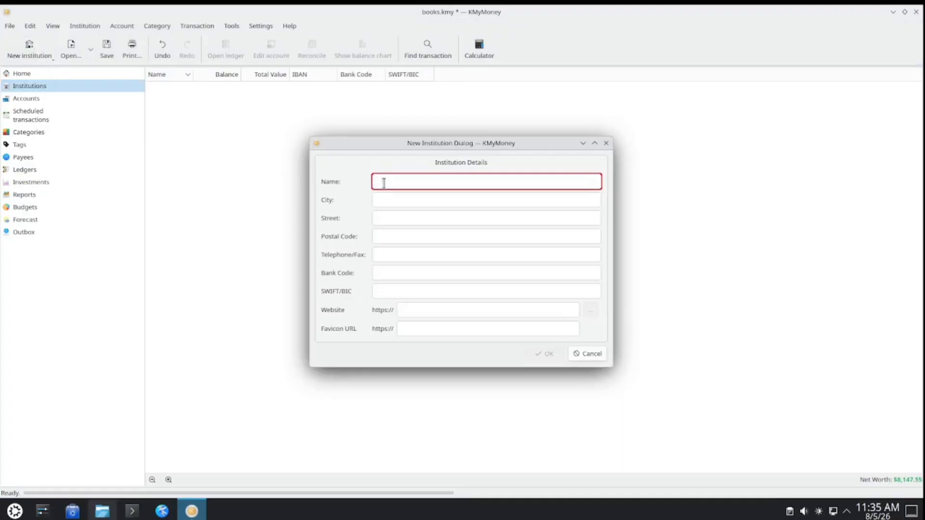
type("W")
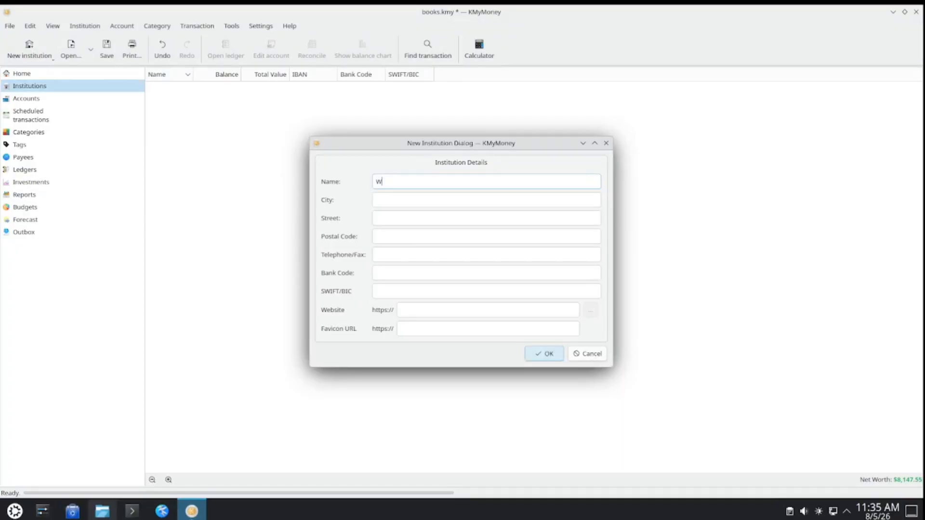
type("ells Fargo")
left_click(541, 354)
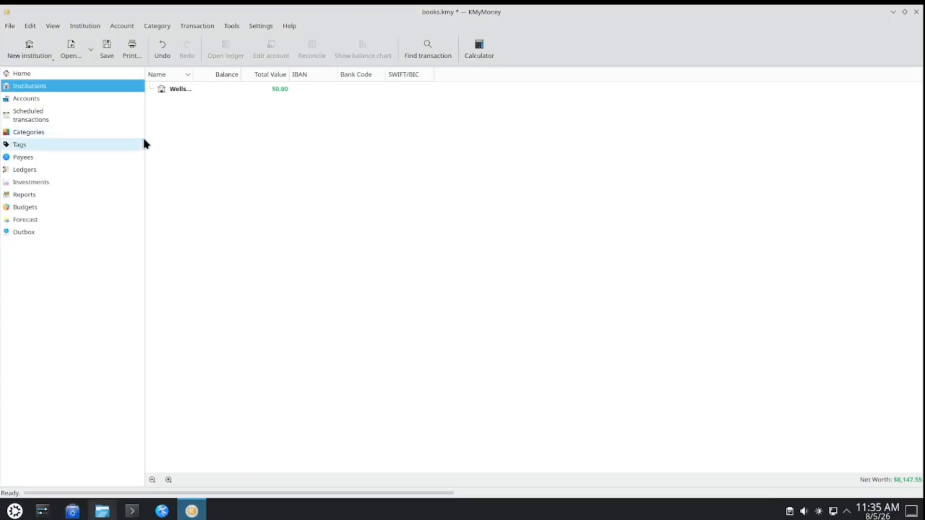
- Add another institution named Chase with only its name filled in
left_click(49, 53)
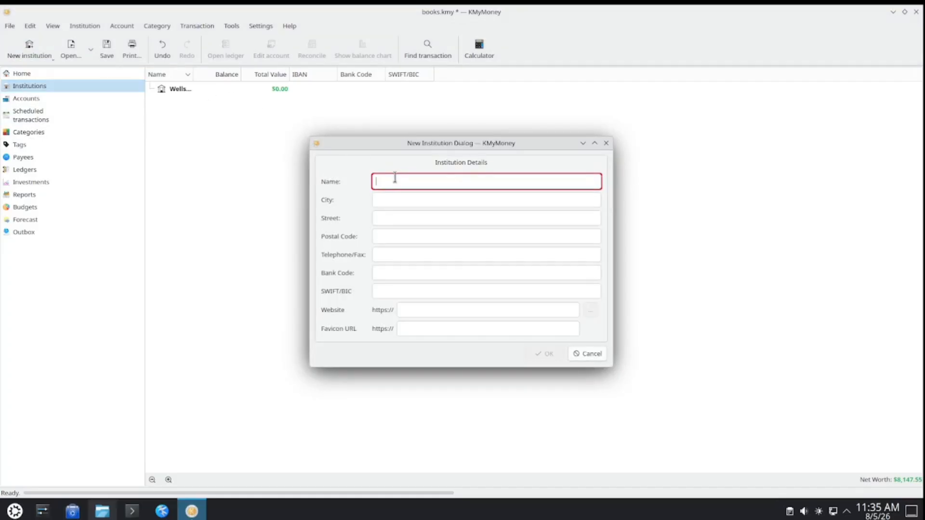
type("Chase")
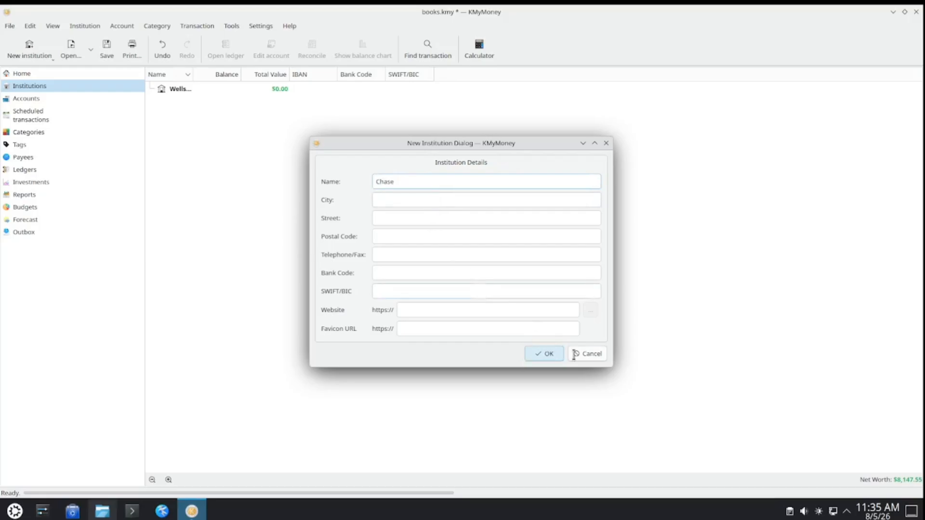
left_click(558, 353)
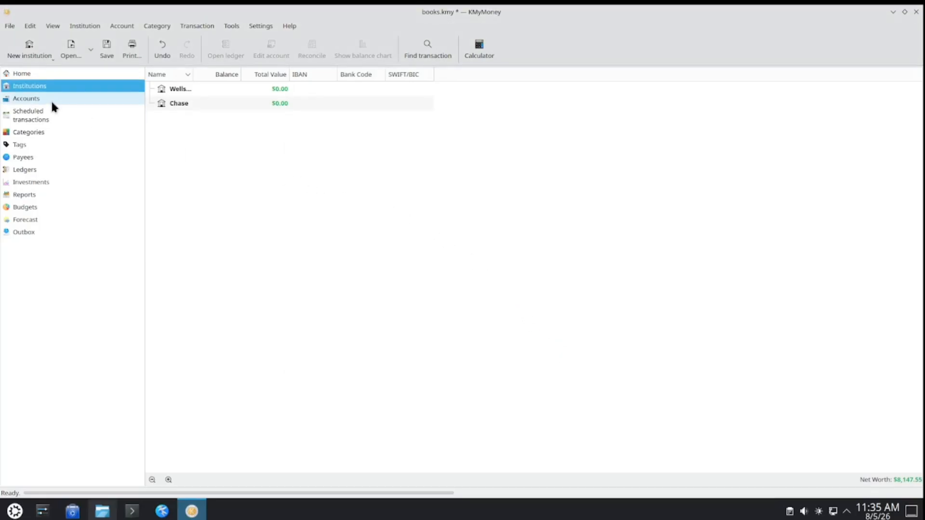
- Edit the My Checking account under Asset and assign it to the Wells Fargo institution
left_click(82, 103)
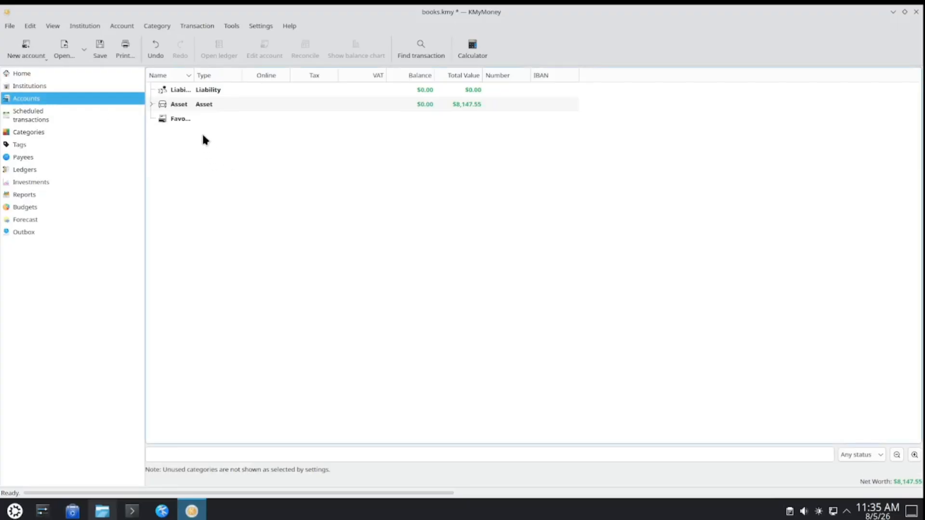
left_click(152, 105)
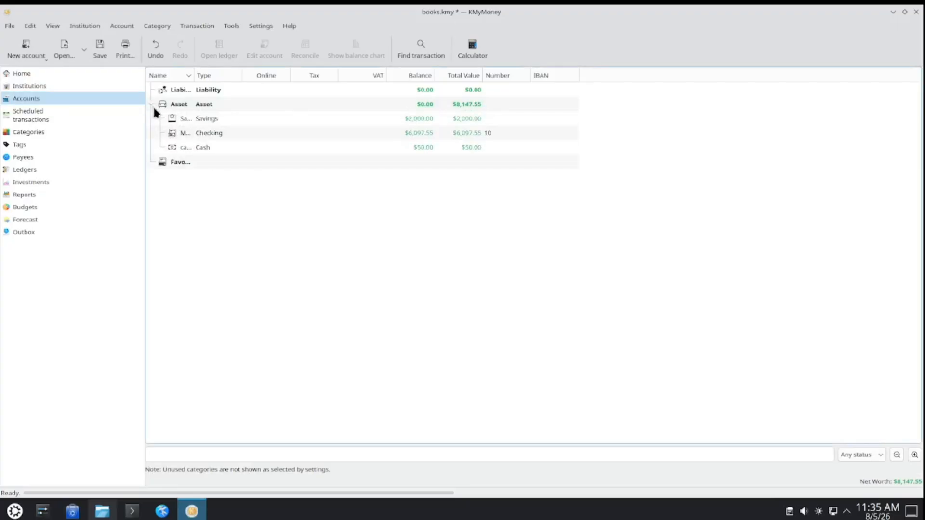
left_click(277, 135)
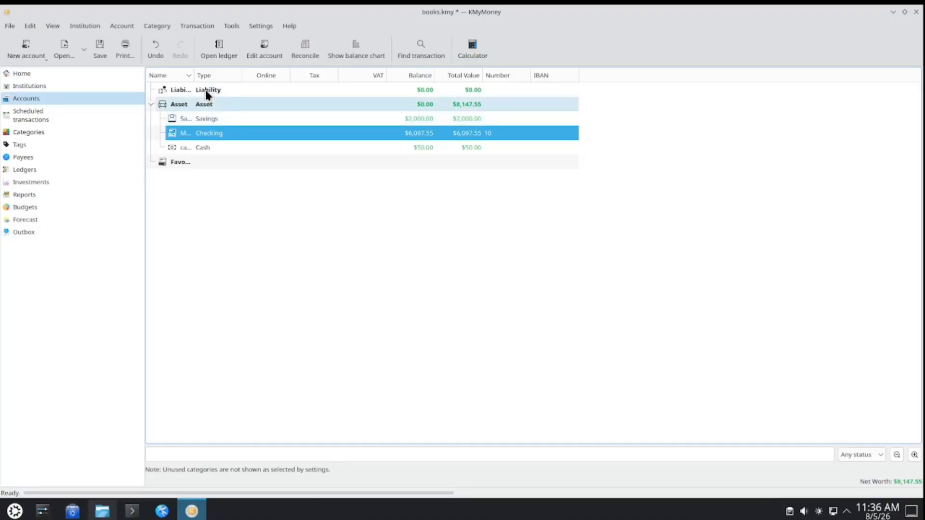
right_click(243, 138)
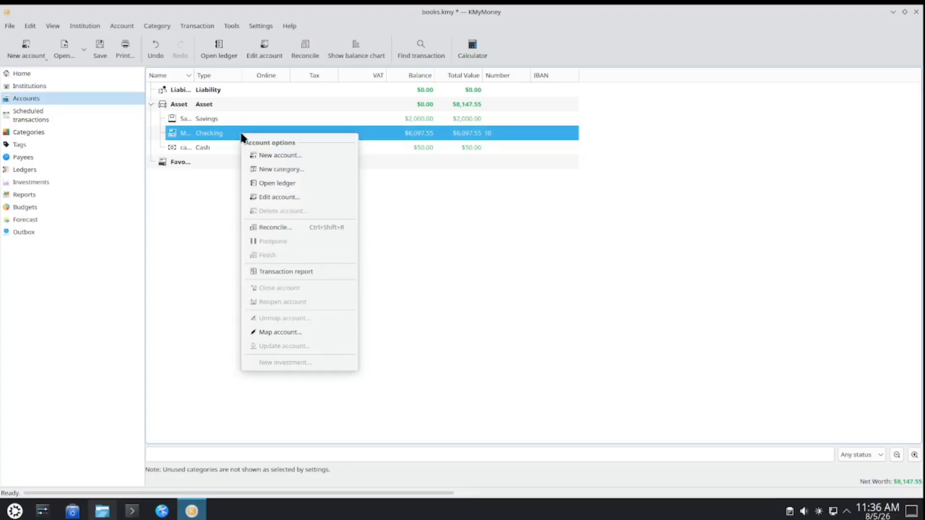
left_click(276, 196)
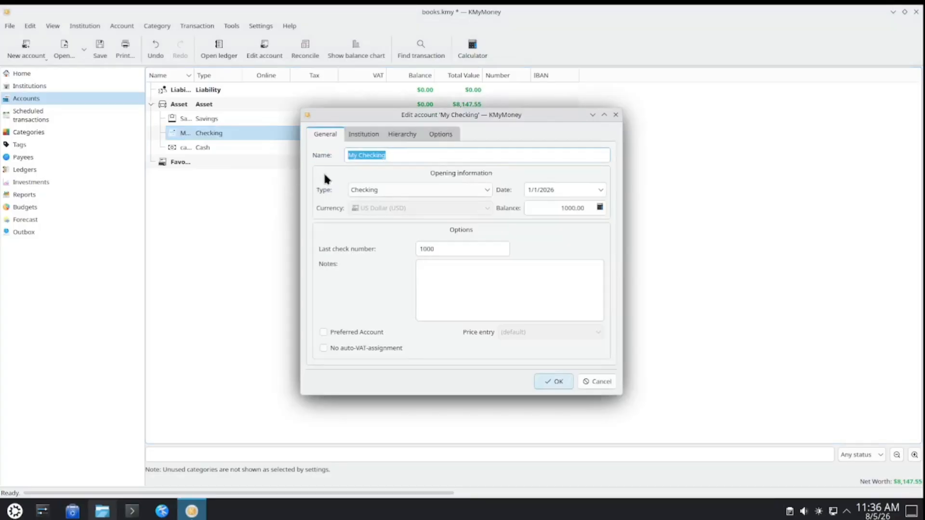
left_click(358, 137)
left_click(527, 176)
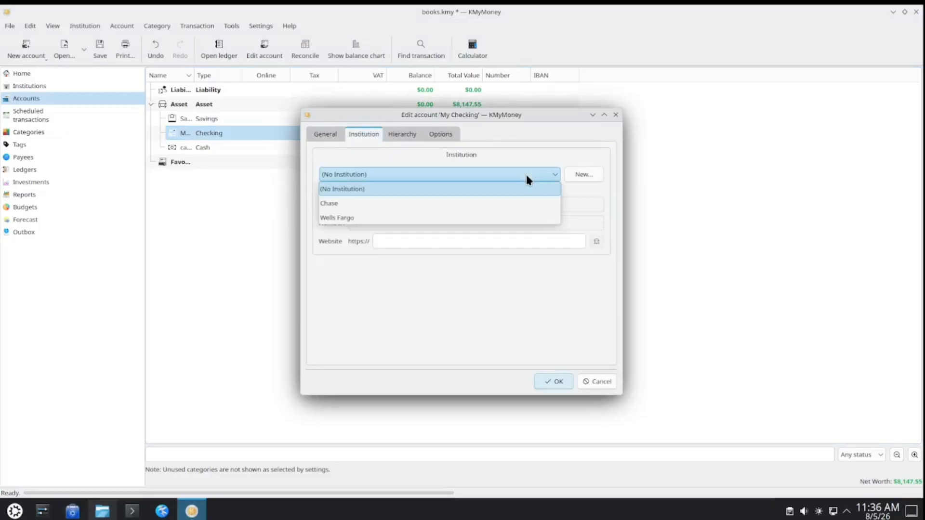
left_click(358, 218)
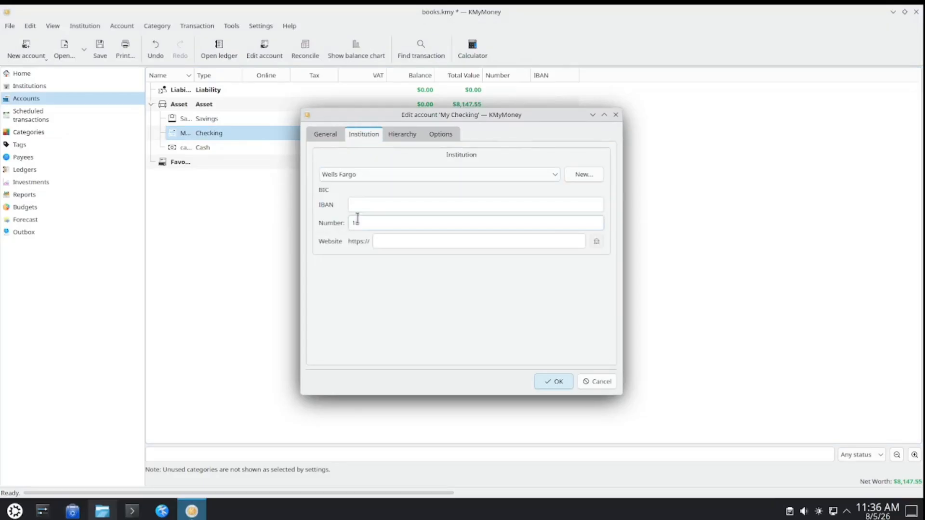
left_click(555, 379)
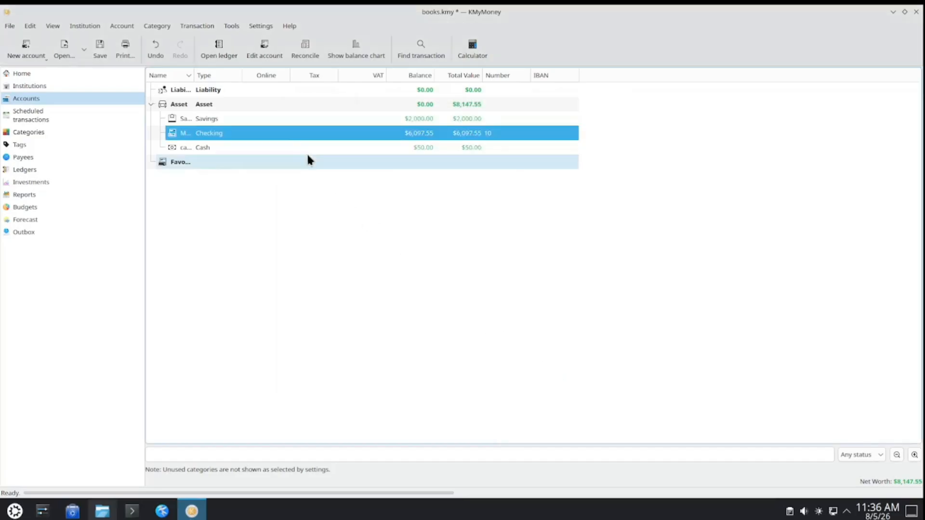
- Edit the Savings account under Asset and assign it to the Wells Fargo institution
left_click(284, 121)
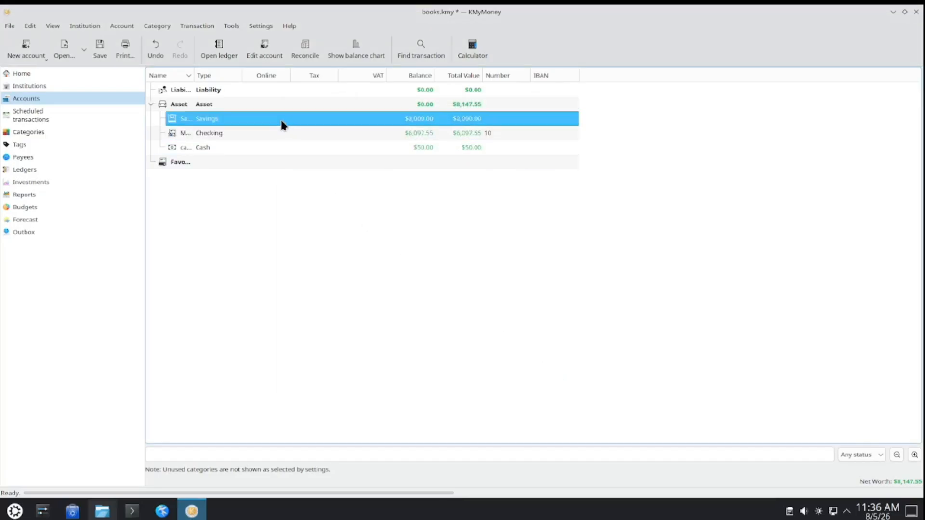
right_click(283, 125)
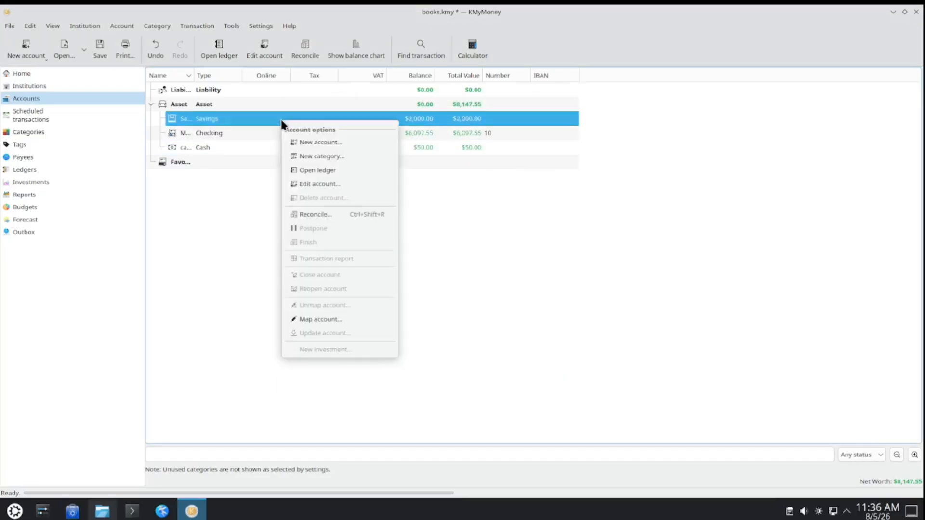
left_click(313, 182)
left_click(363, 137)
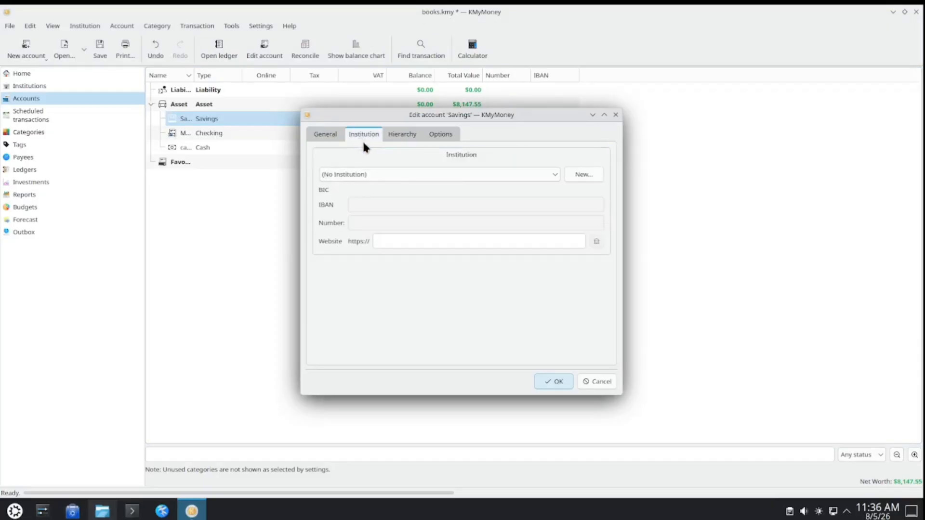
left_click(385, 174)
left_click(356, 218)
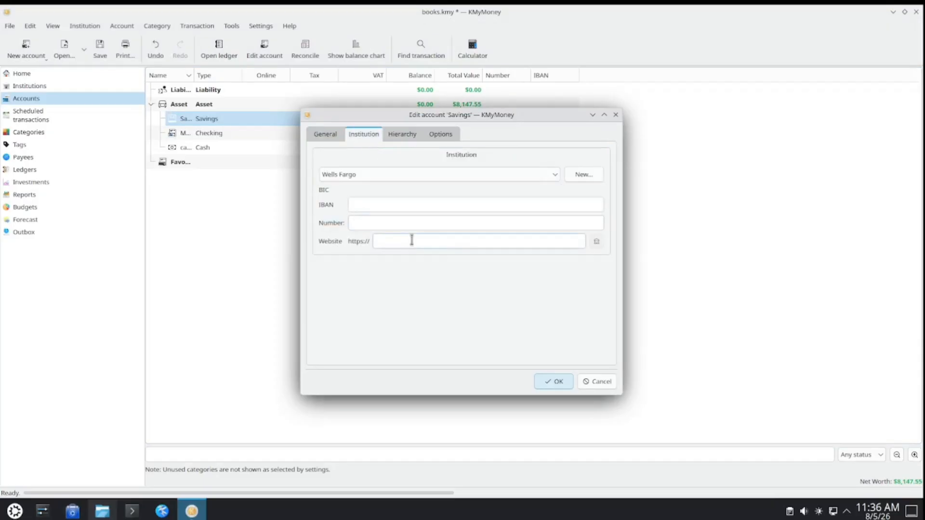
left_click(558, 382)
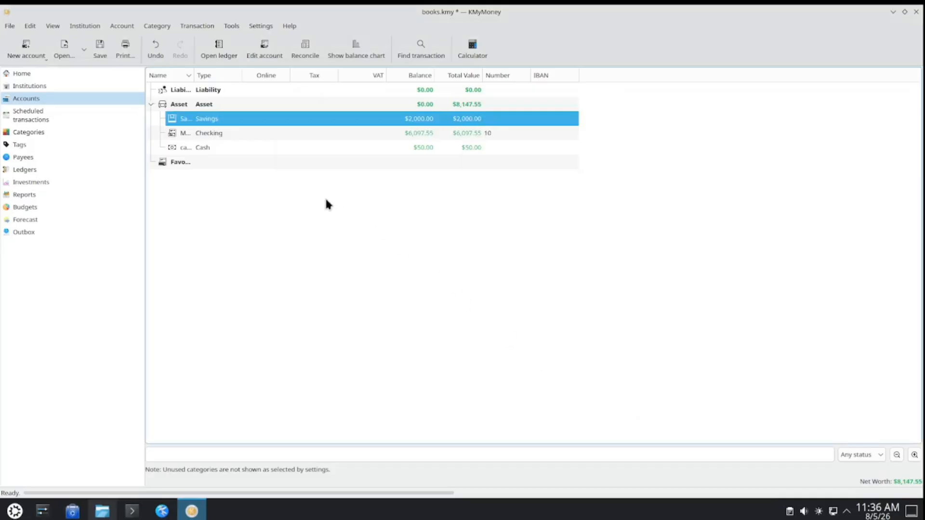
- Start a new account at the Chase institution, named Credit Card with type Credit Card and no opening balance
left_click(33, 51)
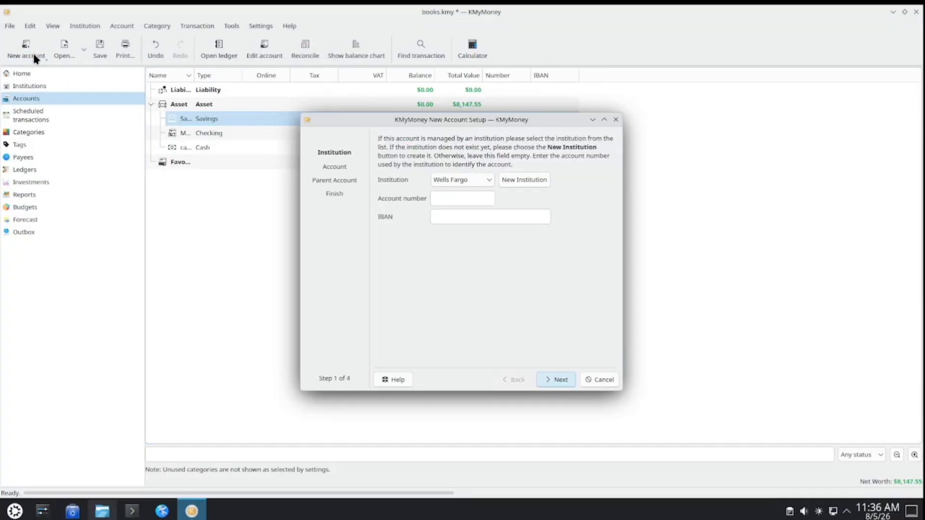
left_click(479, 184)
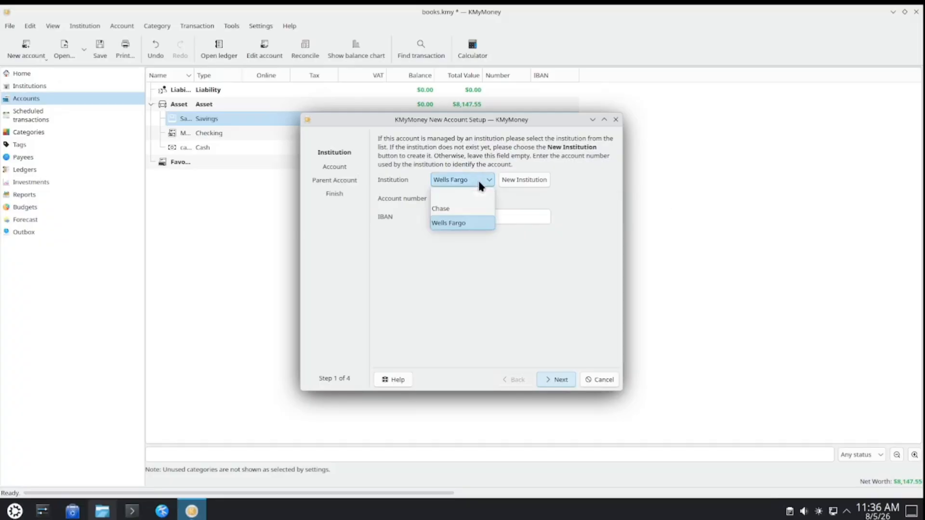
left_click(456, 206)
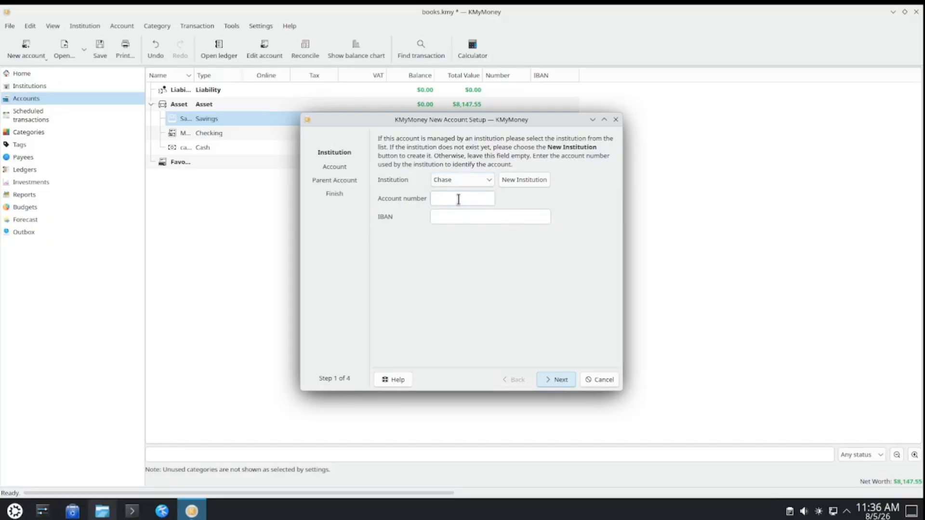
left_click(557, 379)
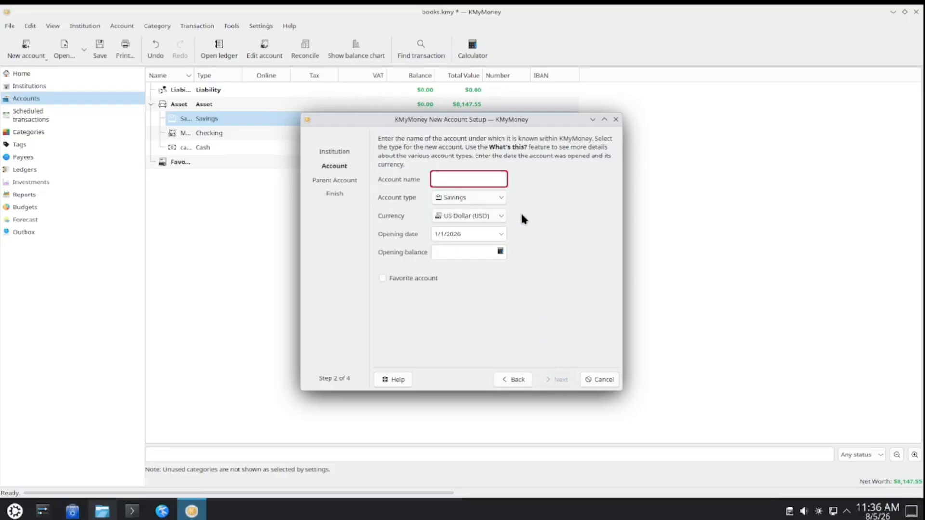
type("C")
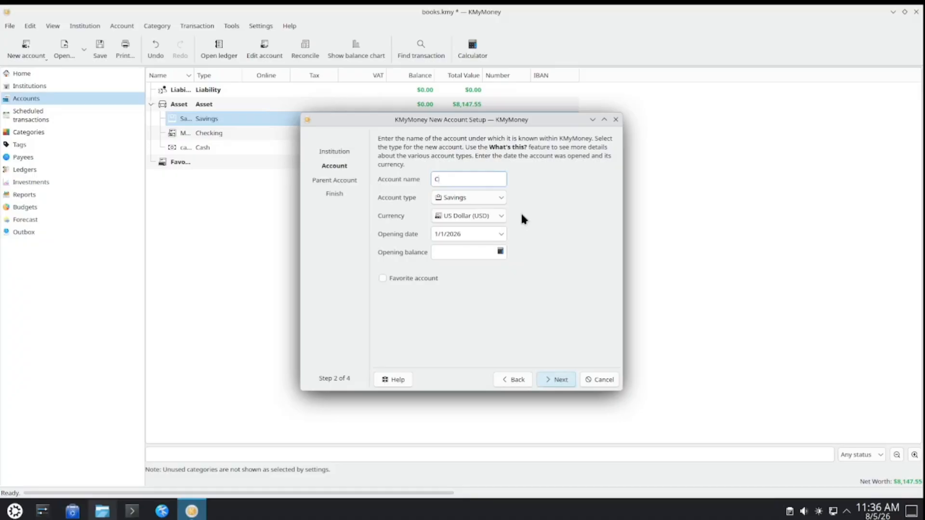
type("redit Card")
left_click(497, 197)
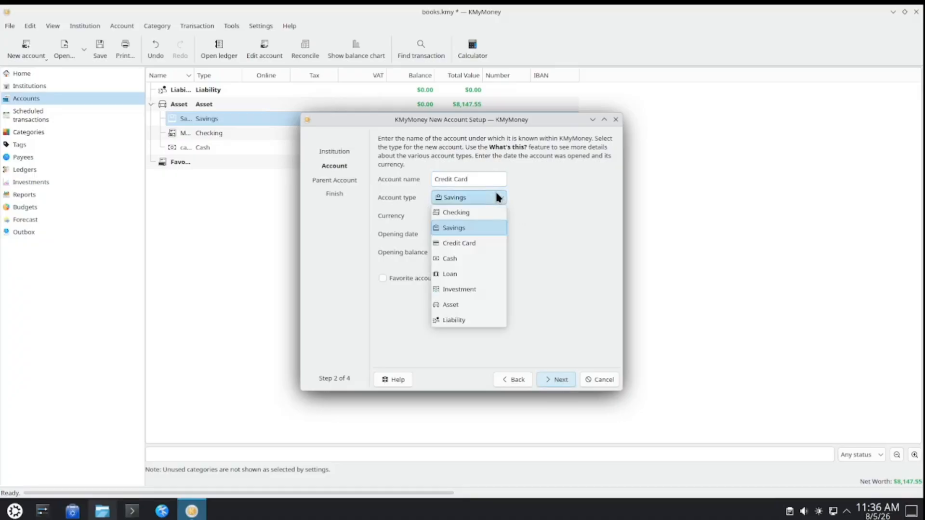
left_click(477, 244)
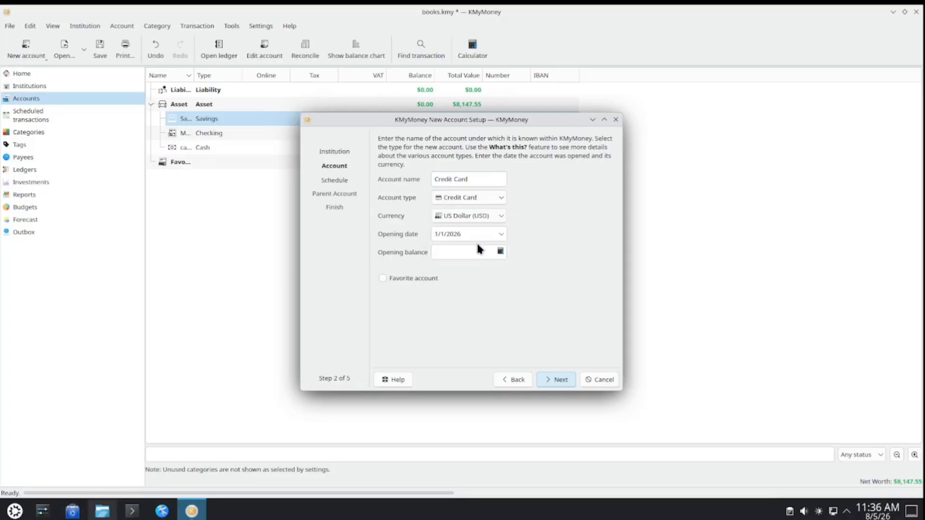
left_click(557, 379)
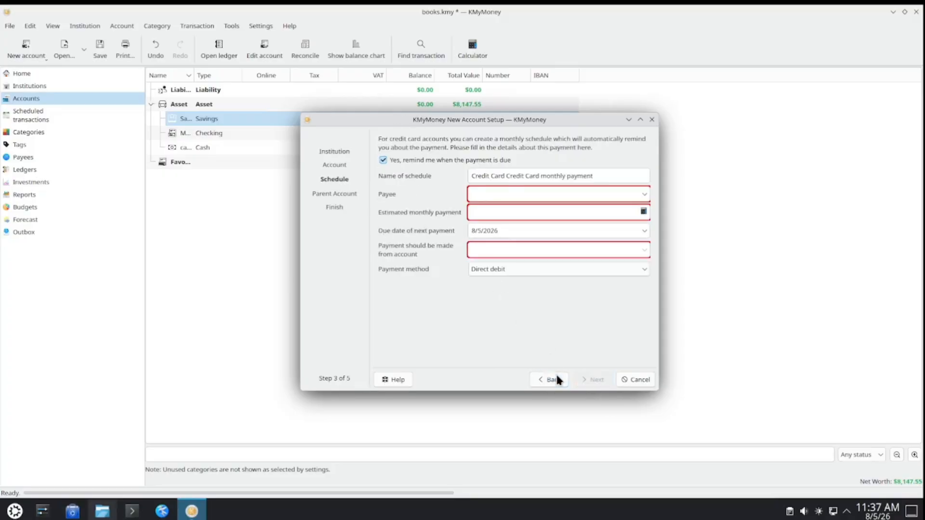
- Turn off the payment reminder, finish creating the Credit Card account under Liability, and expand Liability in the account list
left_click(645, 194)
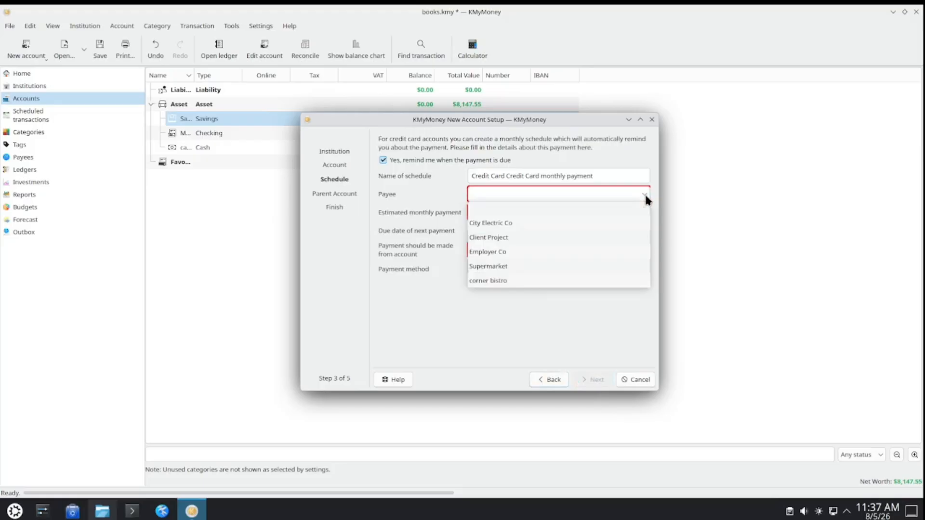
left_click(643, 193)
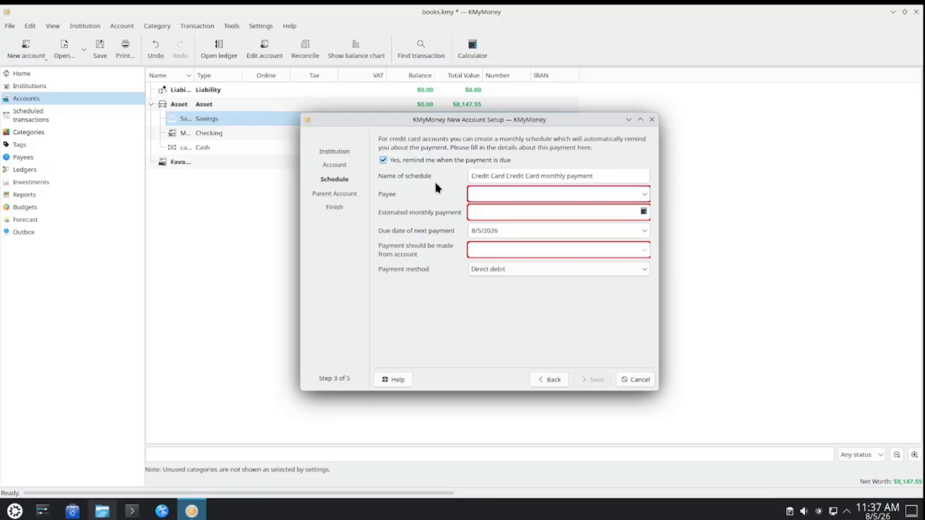
left_click(398, 164)
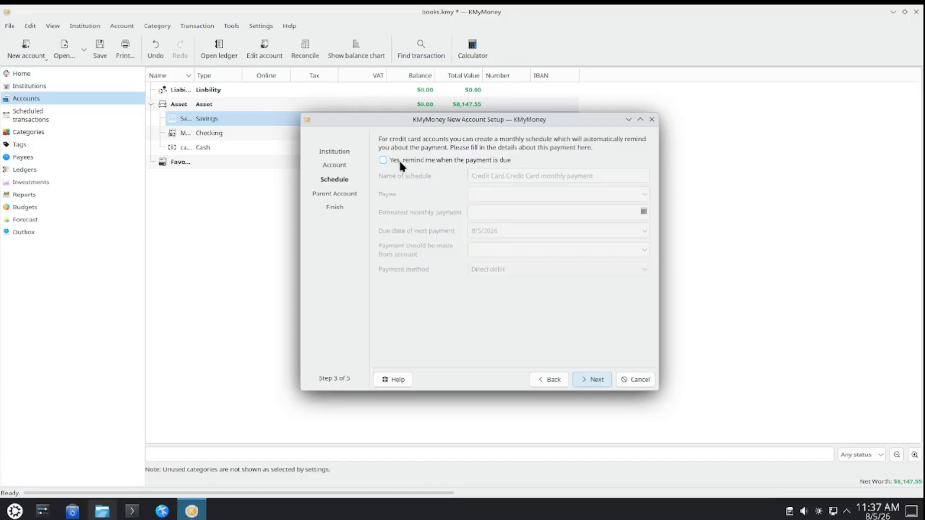
left_click(594, 382)
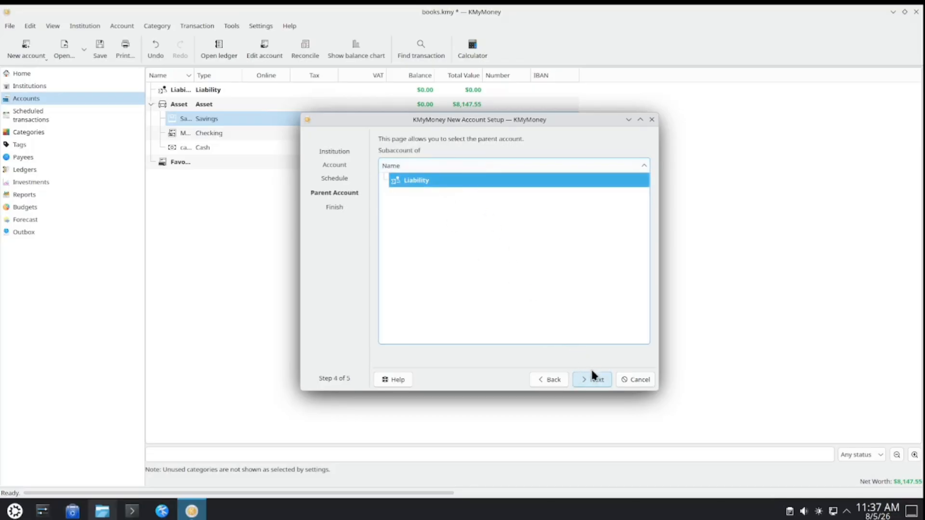
left_click(594, 380)
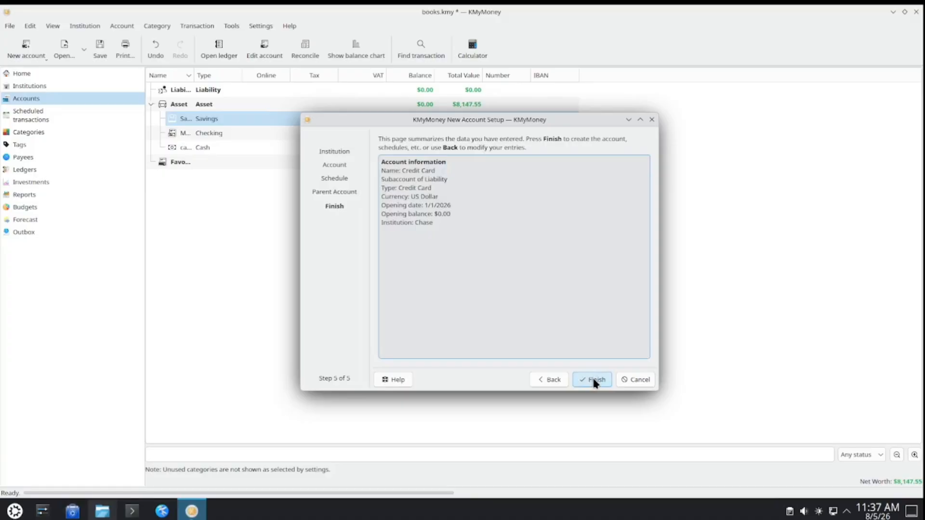
left_click(594, 382)
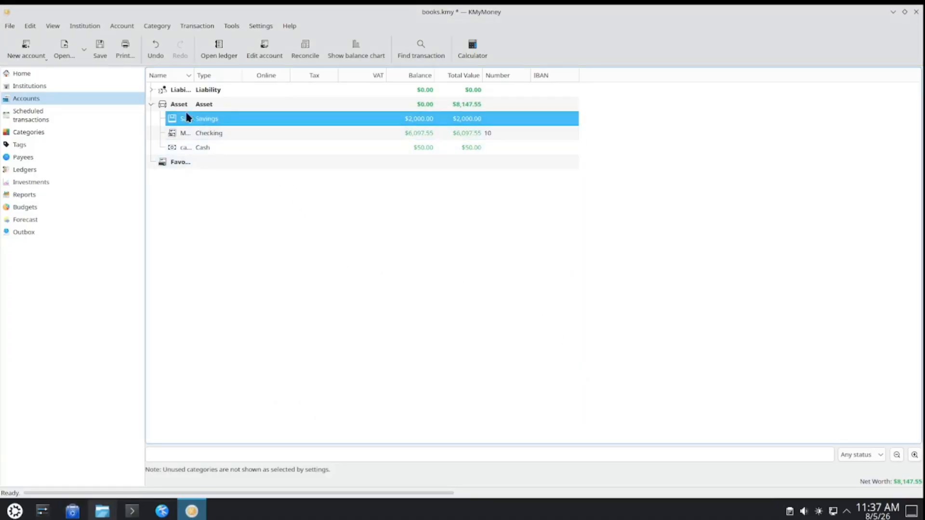
left_click(151, 89)
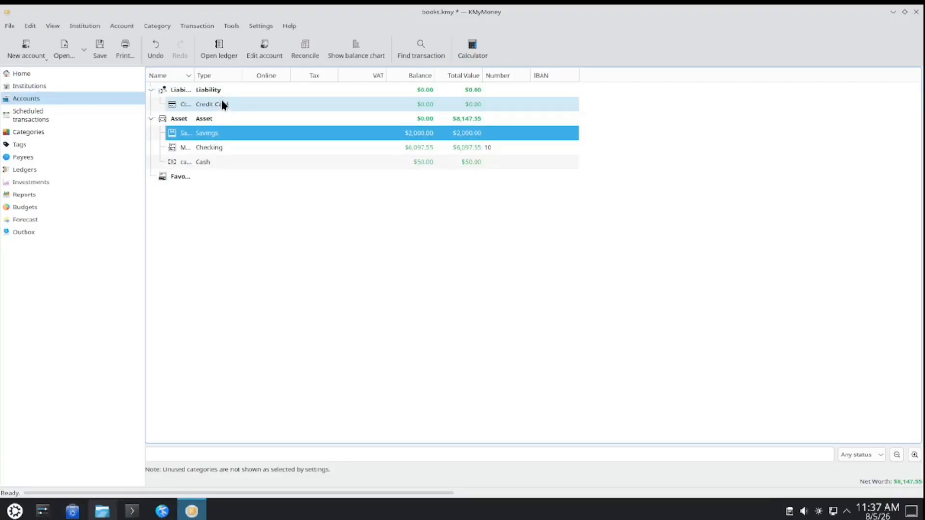
- Start another new account with Chase as its institution and Premium Credit Card as its account number
left_click(27, 48)
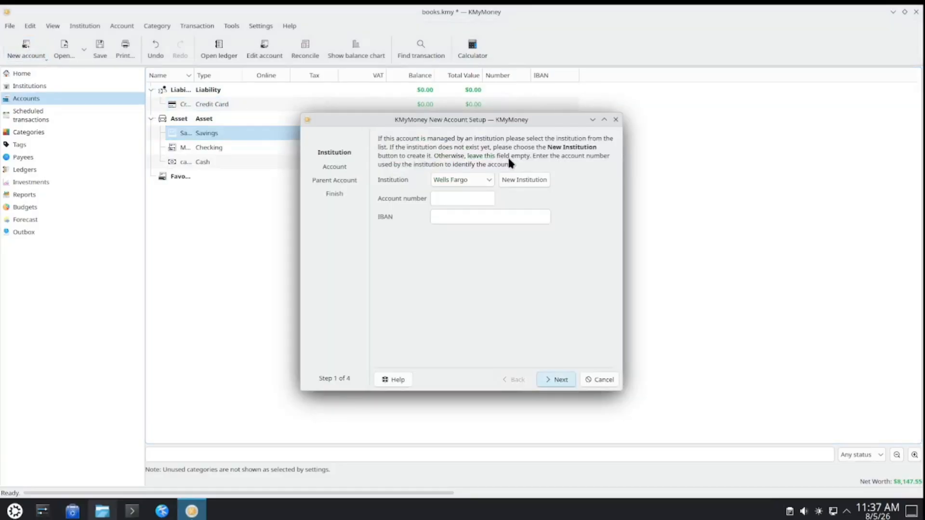
left_click(472, 180)
left_click(464, 202)
left_click(475, 197)
type("Premium Cre")
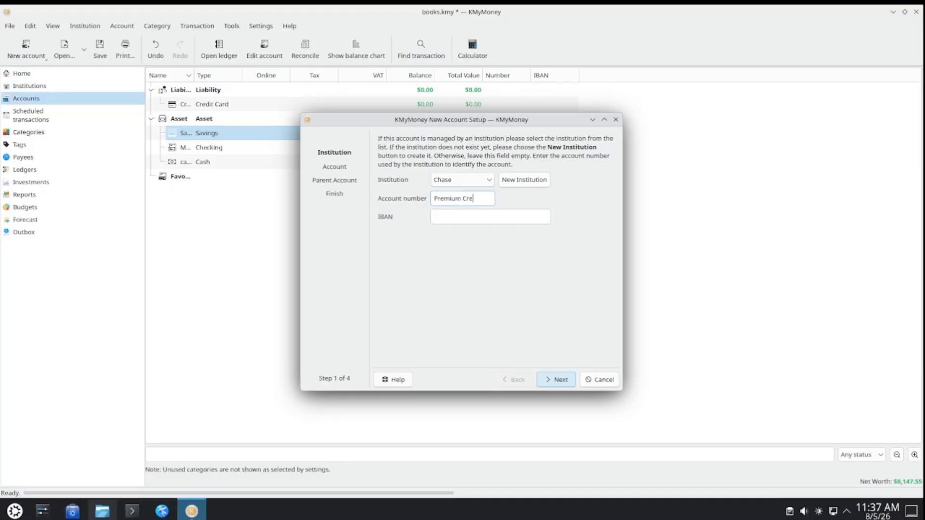
type("dit Card")
- Create a new institution named Capital One for this account, filling in only its name, and continue to the account details
left_click(511, 181)
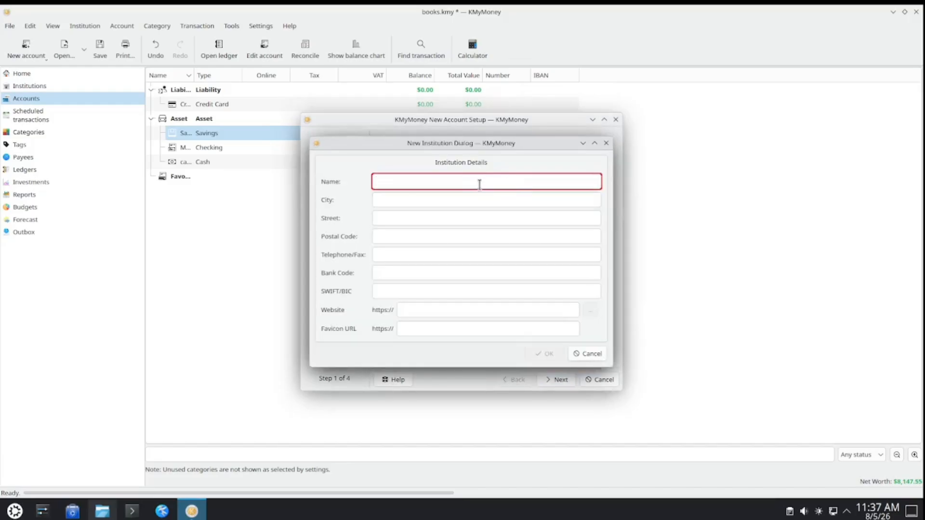
type("Cap")
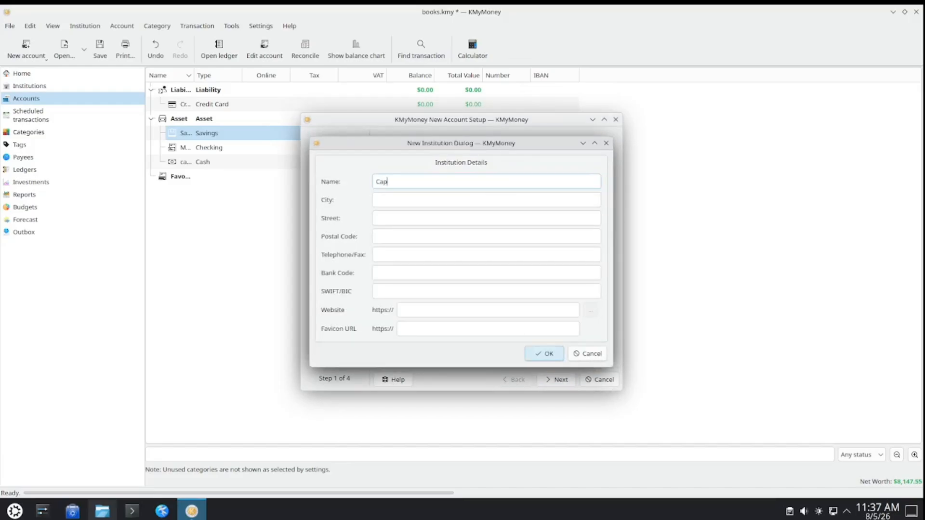
type("ital One")
left_click(549, 353)
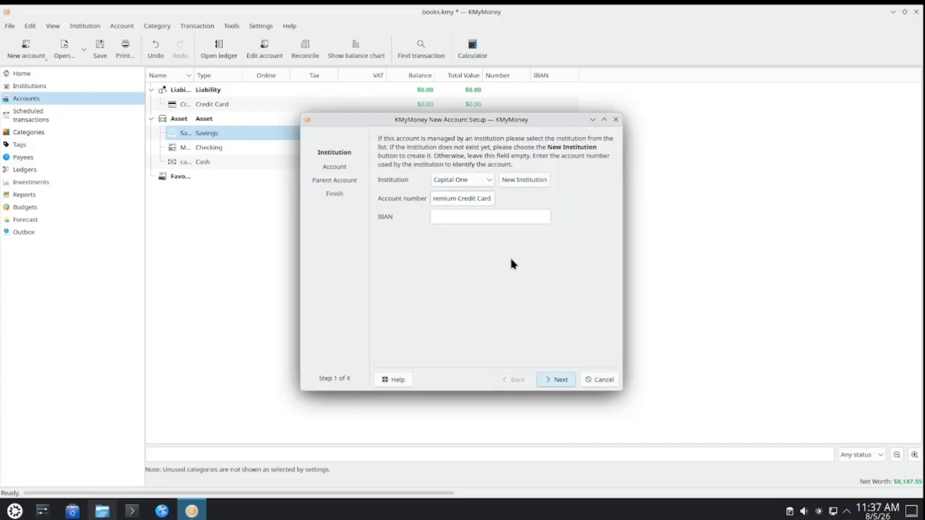
left_click(549, 378)
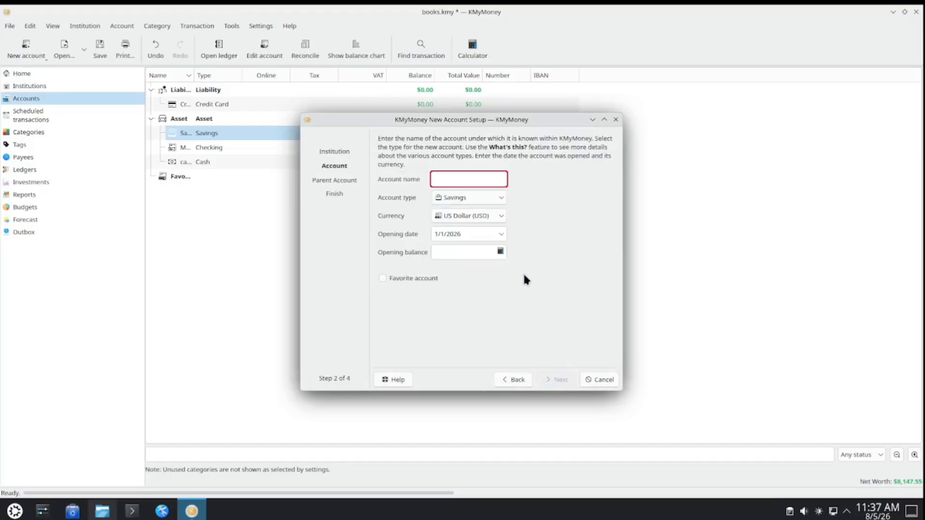
- Name the account Premium Credit Card and set its type to Credit Card, leaving the opening balance empty
type("Pre")
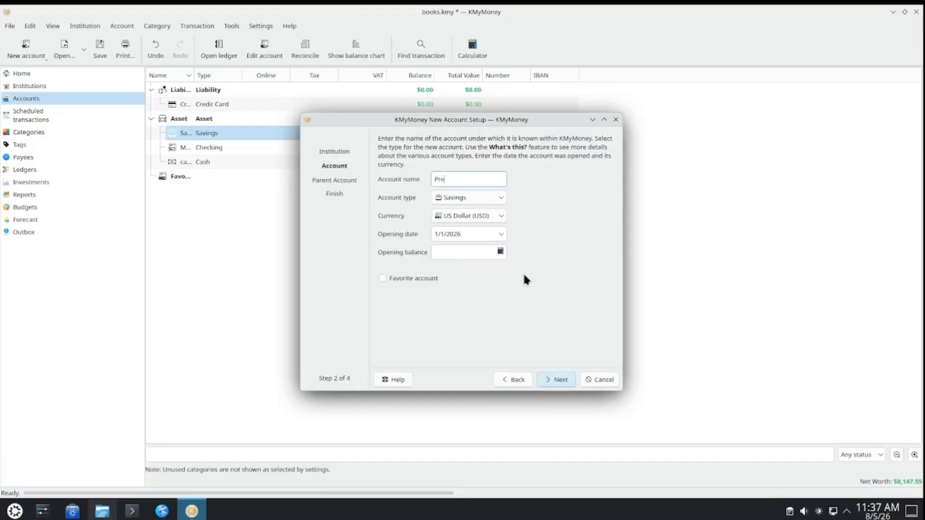
type("mium Credit Card")
left_click(500, 195)
left_click(476, 244)
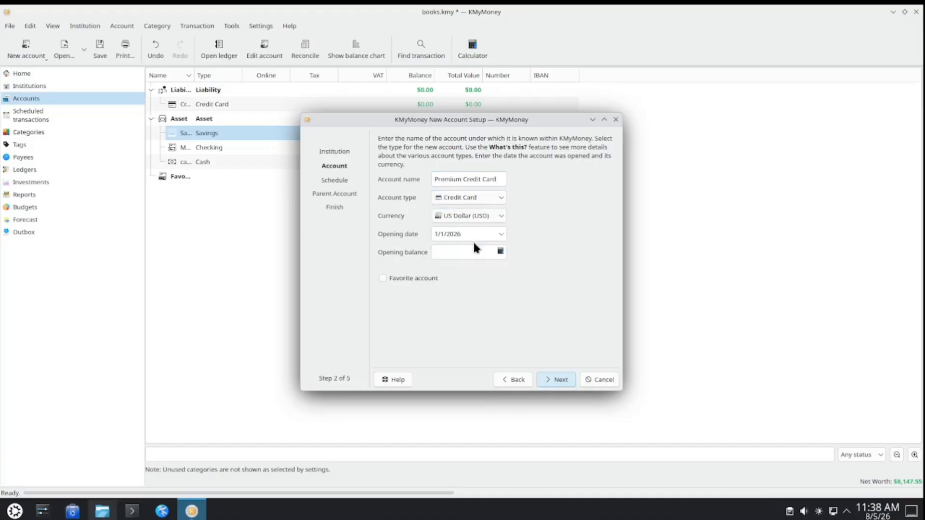
left_click(554, 379)
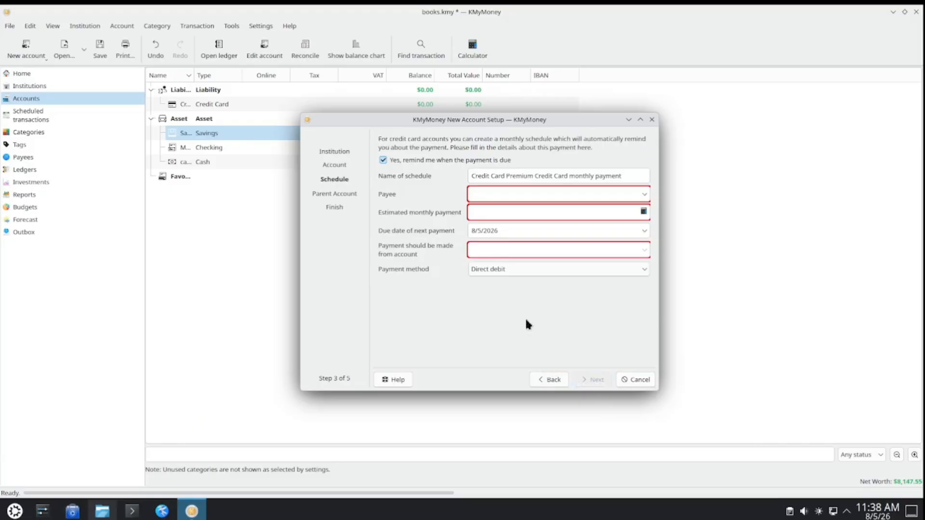
- Decline the monthly payment reminder and finish creating the Premium Credit Card account under Liability
left_click(408, 160)
left_click(588, 379)
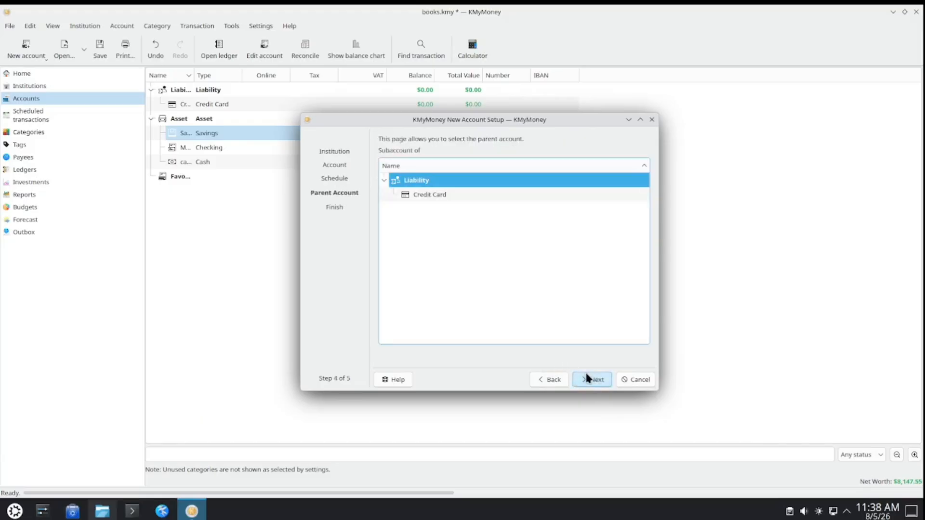
left_click(587, 379)
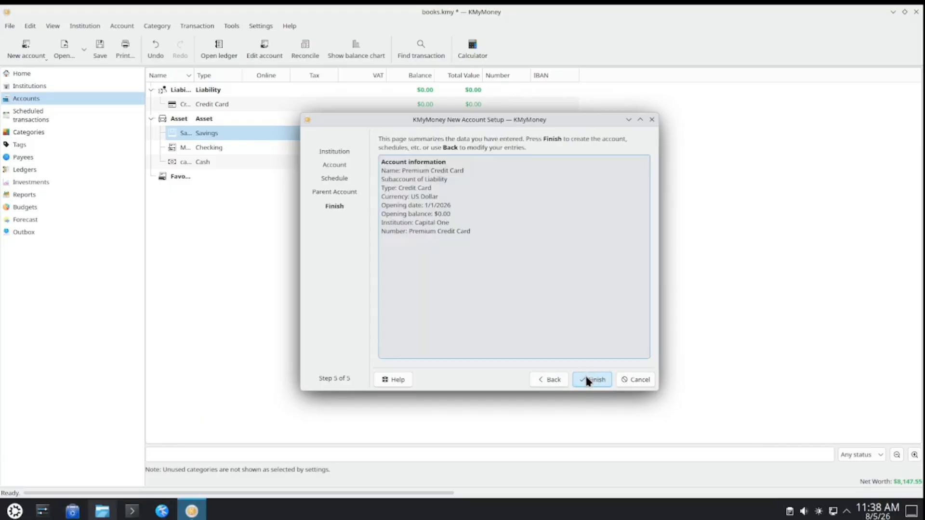
left_click(587, 379)
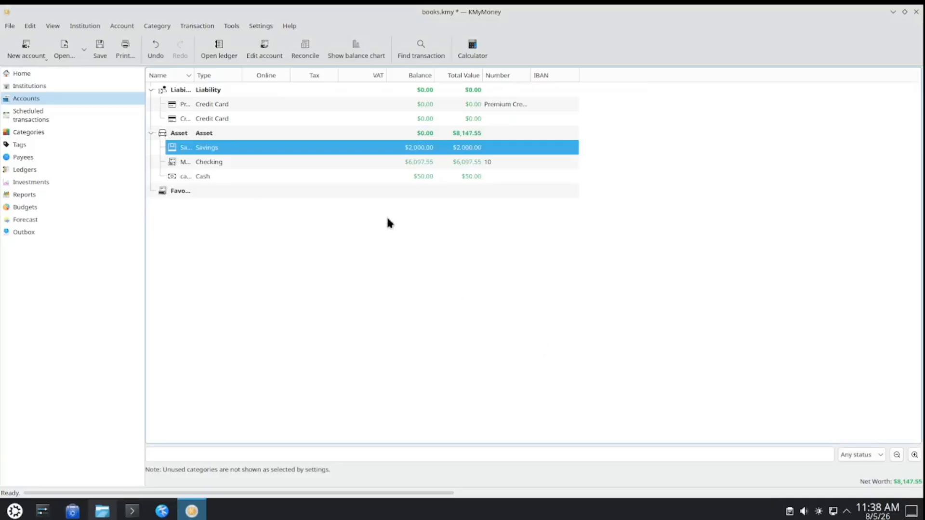
- Clear the account number from the Premium Credit Card account's institution details and save the change
left_click(511, 105)
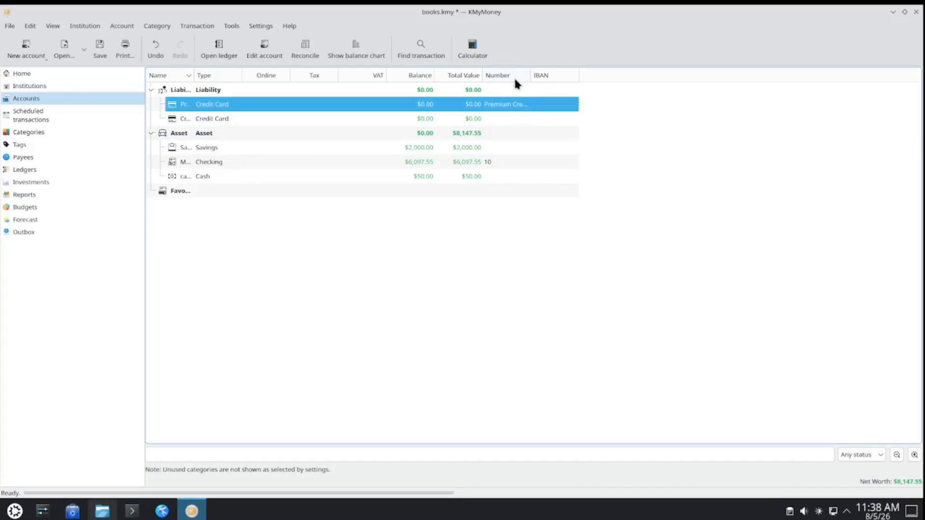
right_click(506, 109)
left_click(540, 169)
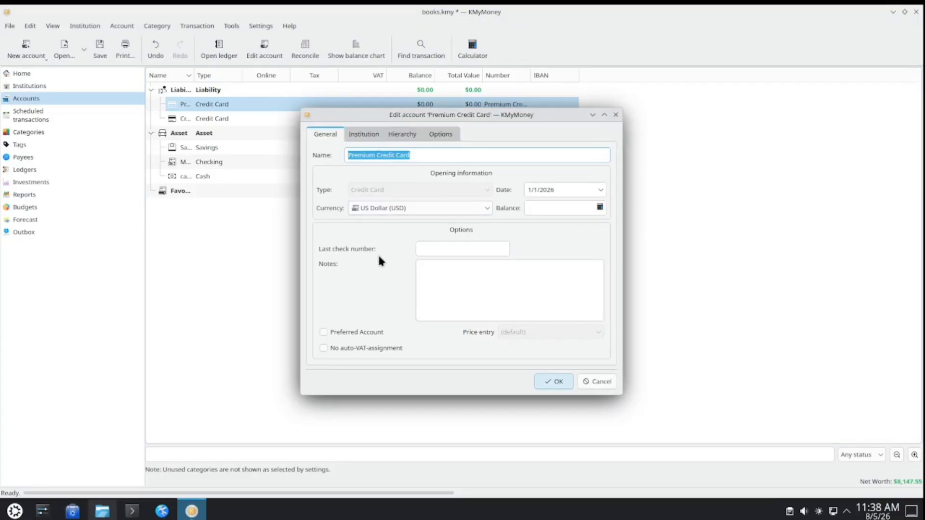
left_click(378, 137)
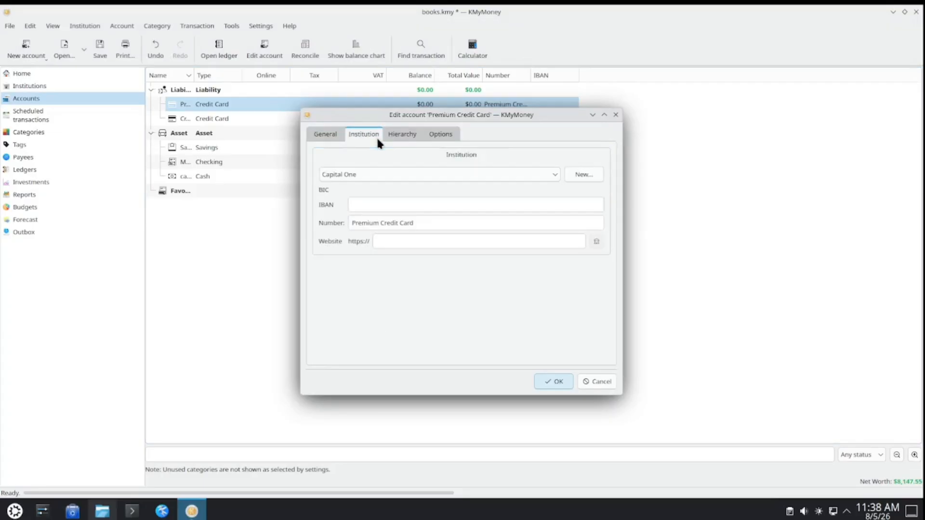
left_click_drag(422, 223, 347, 220)
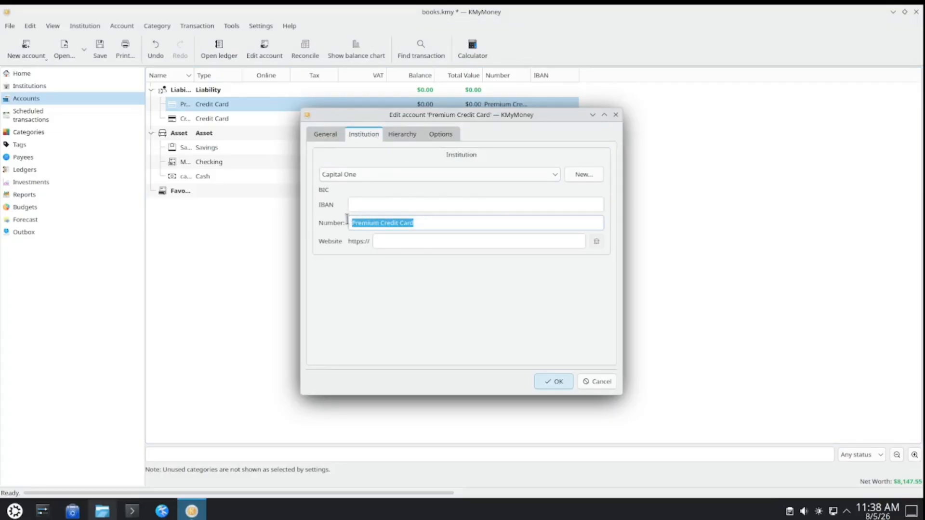
key("BackSpace")
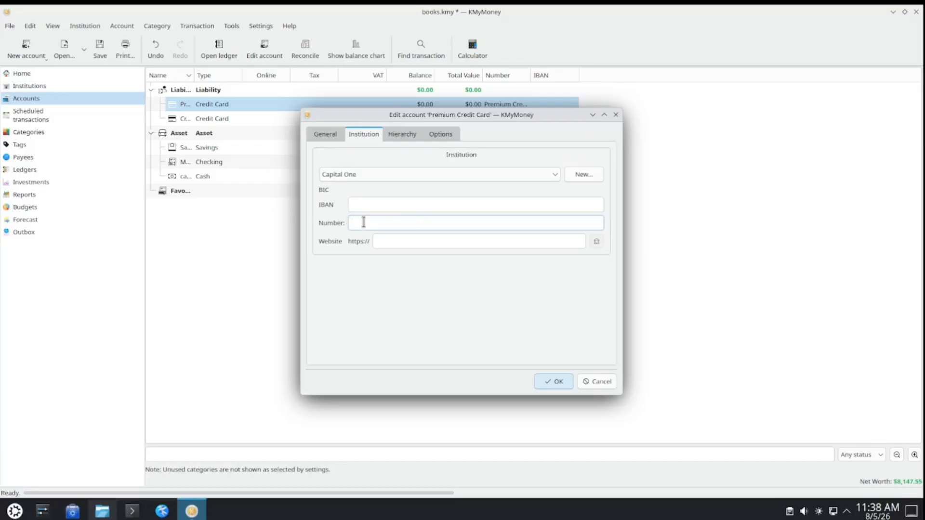
left_click(554, 381)
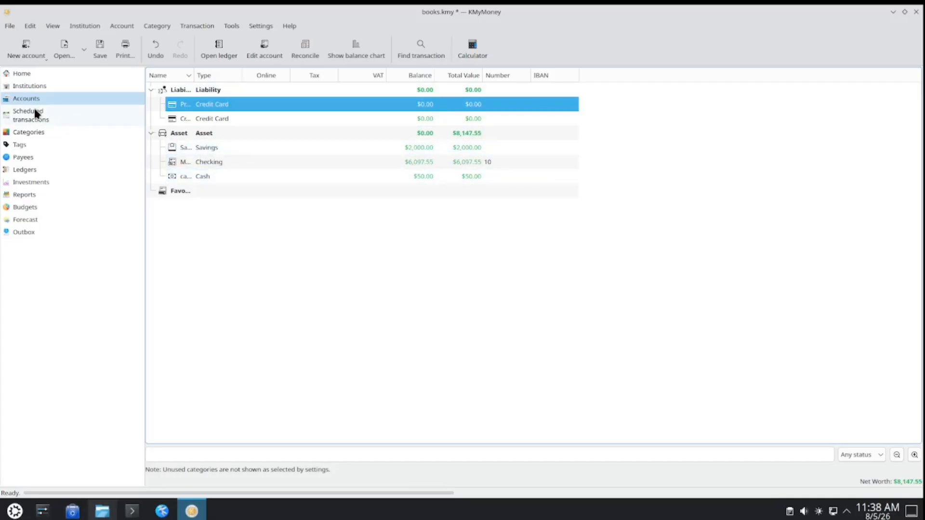
- Open the Credit Card ledger from the home overview and start a new transaction
left_click(43, 74)
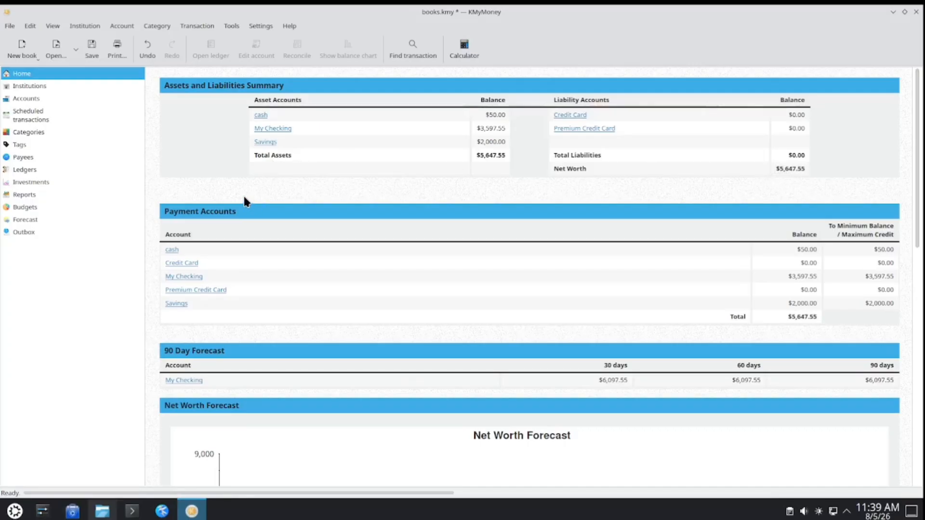
left_click(580, 117)
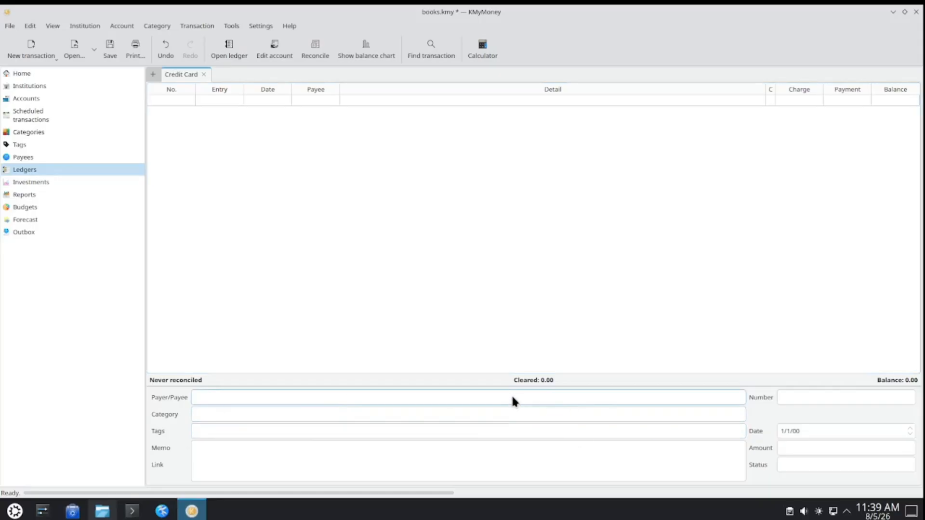
left_click(31, 48)
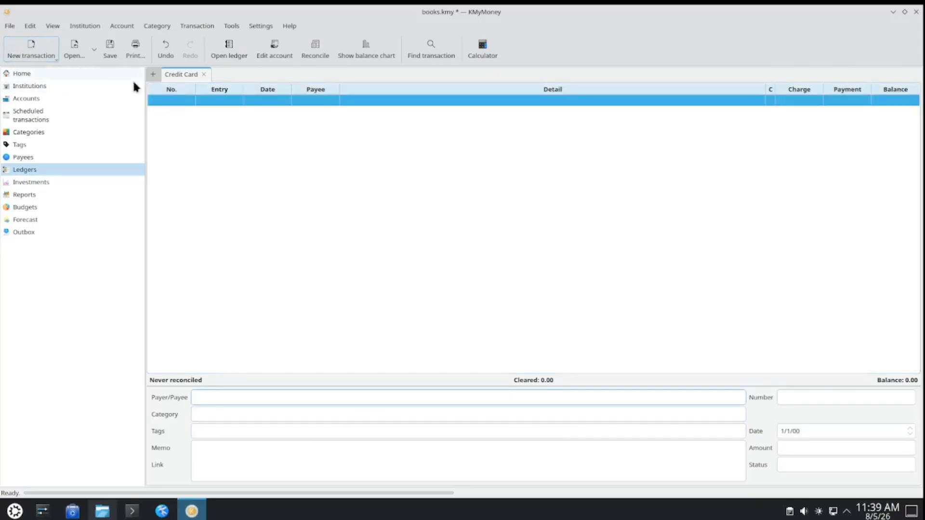
double_click(255, 101)
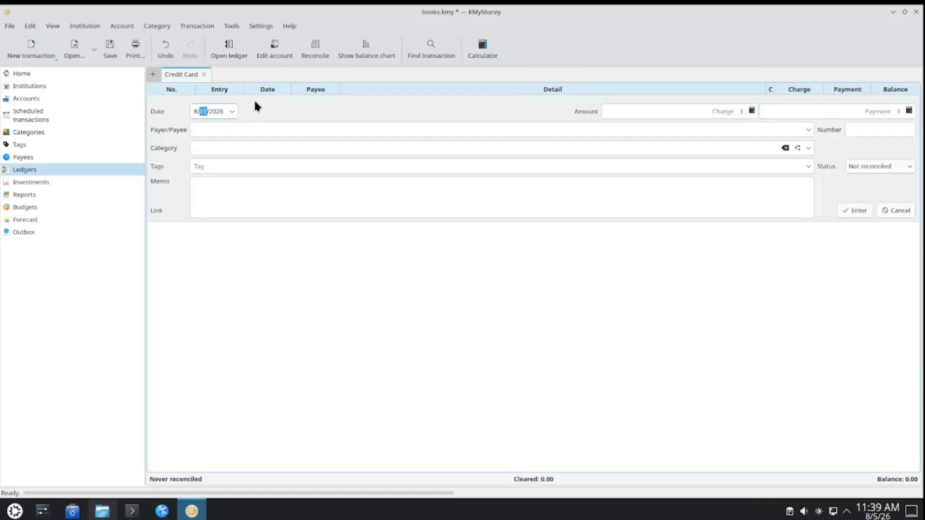
- Set the transaction's payee to Water Supply Company and add it as a new payee
left_click(216, 128)
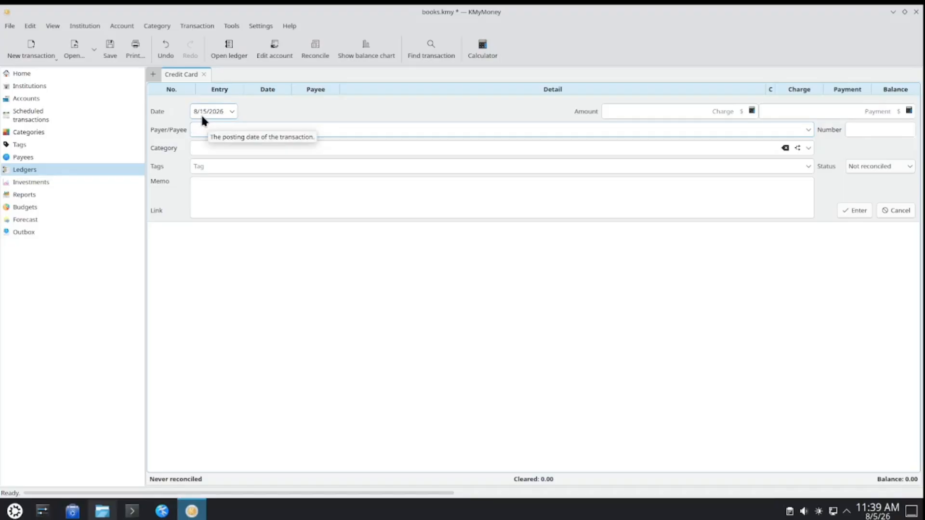
type("W")
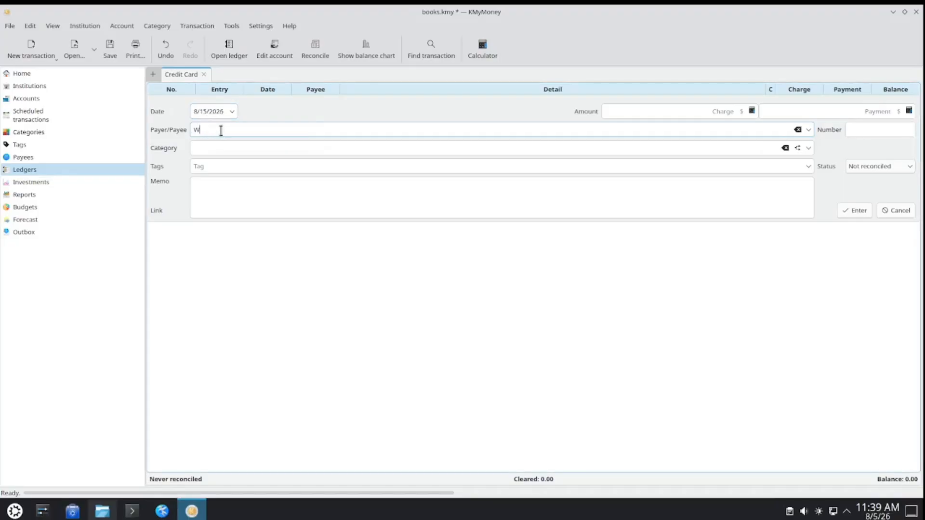
type("atert")
key("BackSpace")
key("BackSpace")
type("Supply Compan")
key("BackSpace")
key("BackSpace")
key("BackSpace")
key("BackSpace")
type("mpany")
left_click(231, 145)
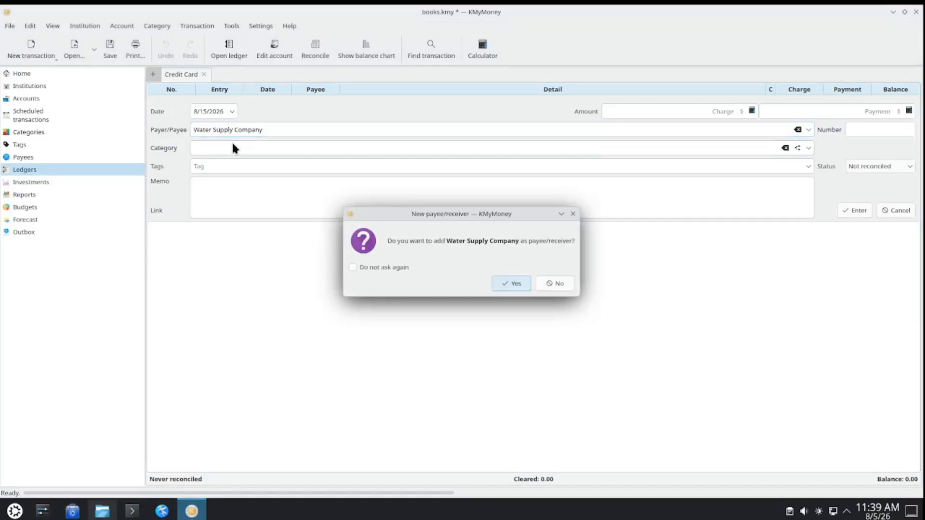
left_click(501, 281)
- Assign the Water & Sewage utilities category to the transaction and enter 37.88 as its number
left_click(356, 147)
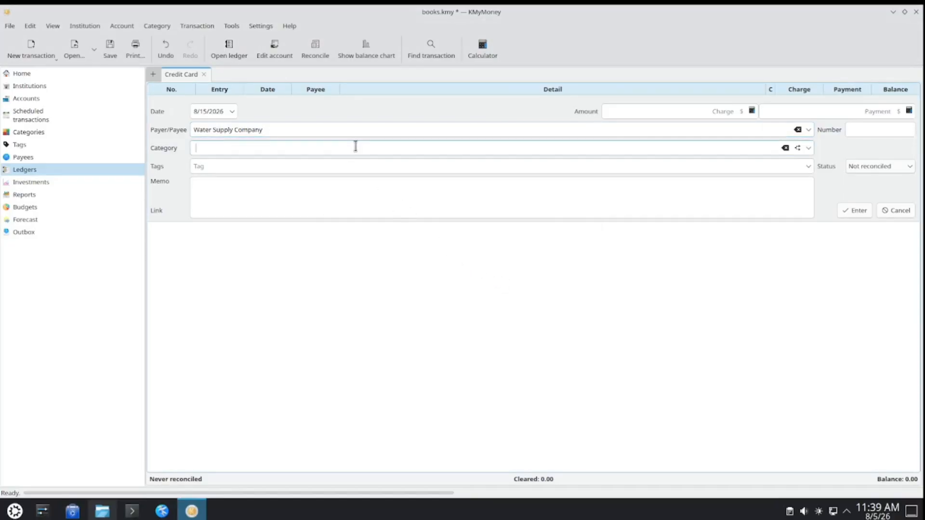
type("wat")
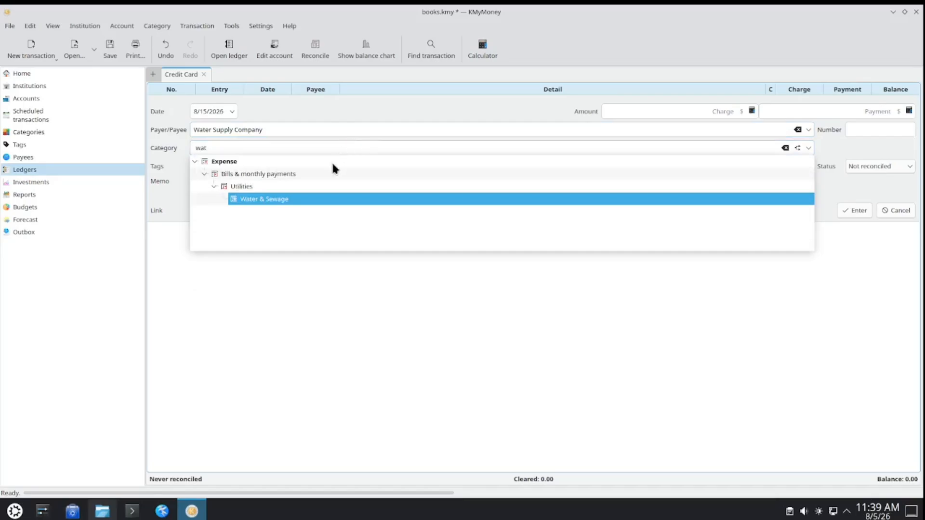
left_click(307, 201)
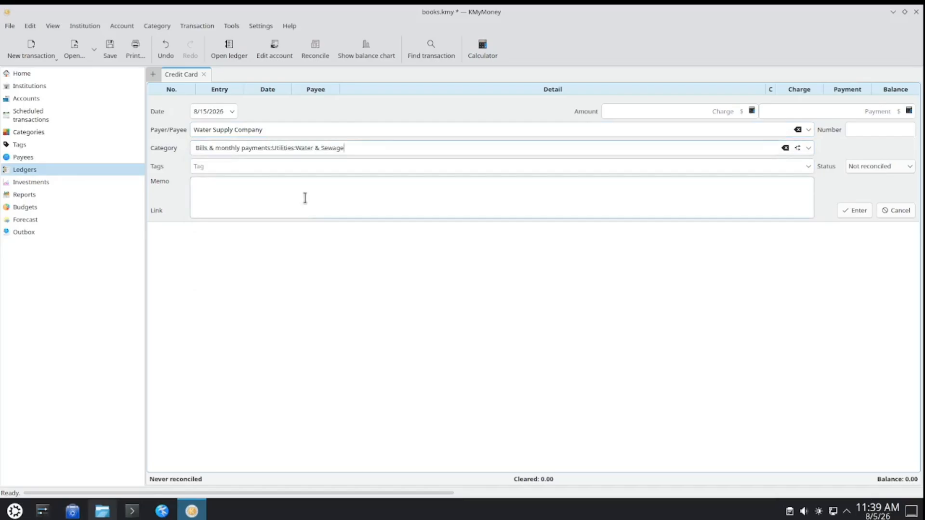
left_click(886, 130)
type("3")
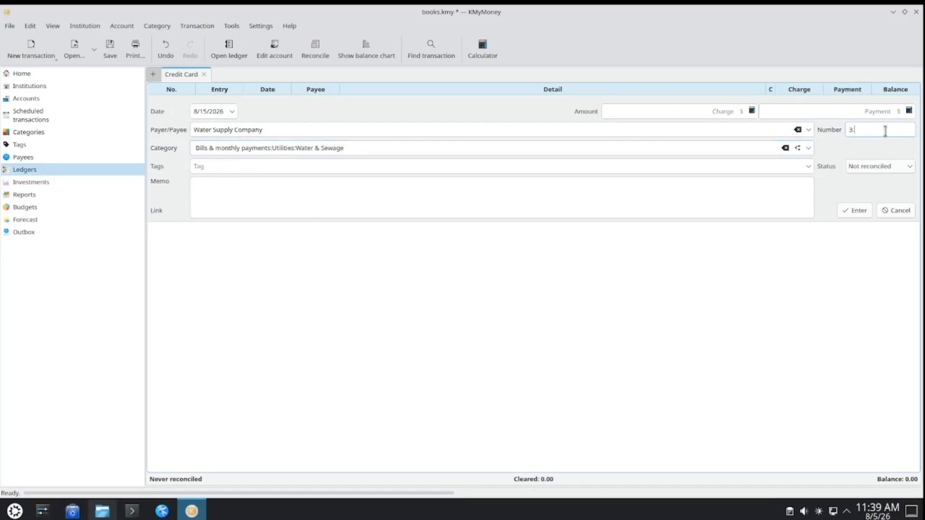
type("7.88")
type("paid water bil")
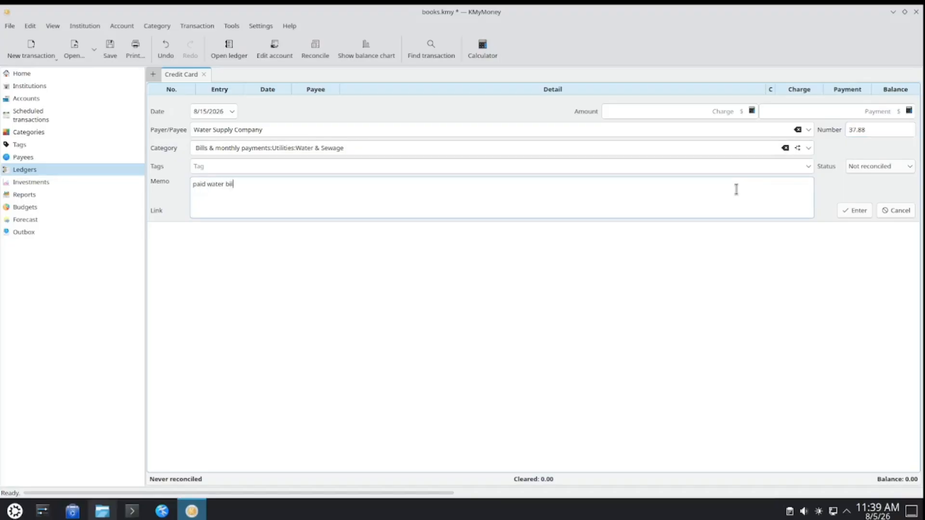
type("l for apartment")
- Add the memo "paid water bill for apartment" and save the transaction
left_click(856, 213)
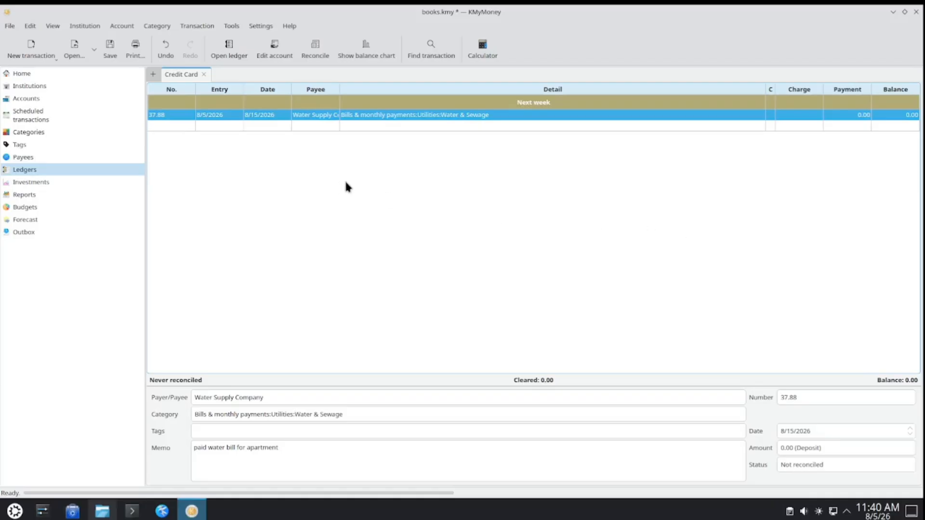
- Check the home overview, reopen the Water Supply Company transaction in the Credit Card ledger and set its date to 8/04/2026
left_click(31, 72)
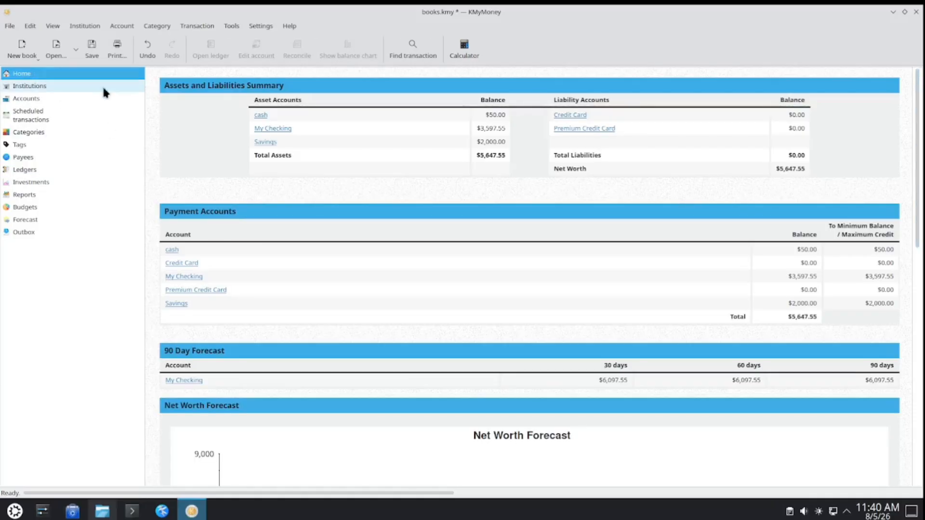
left_click(580, 116)
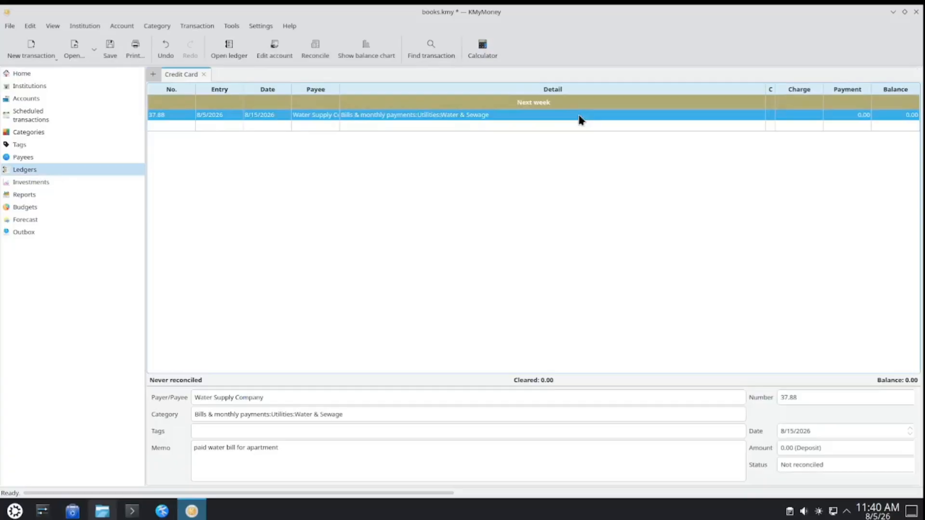
right_click(270, 117)
left_click(272, 116)
double_click(278, 116)
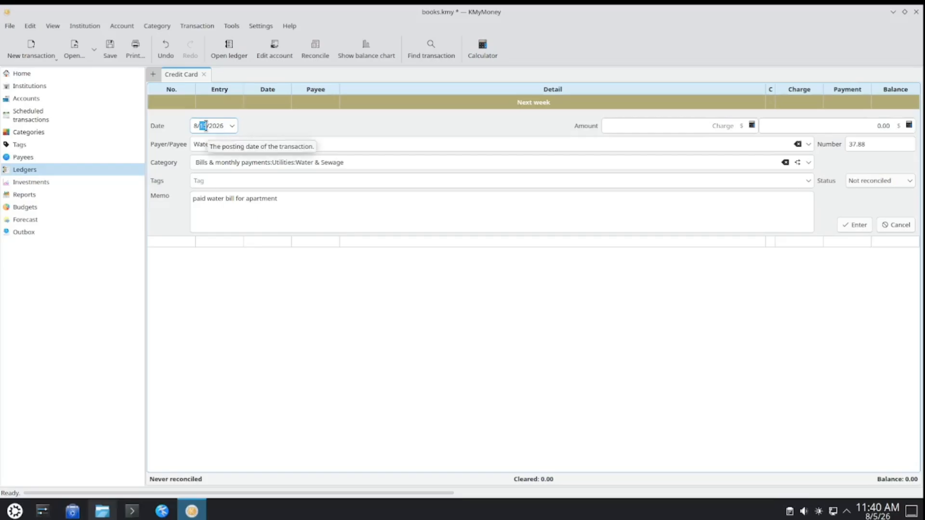
type("04")
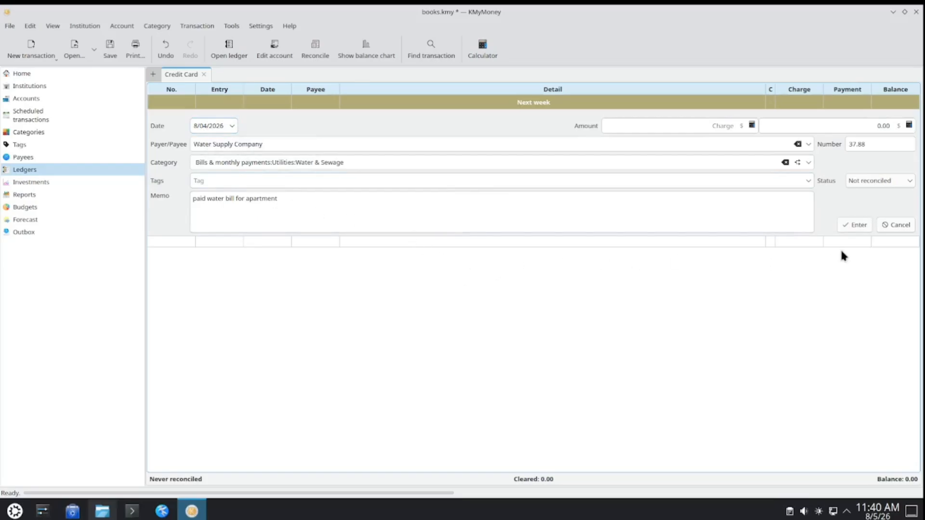
- Clear the transaction's number, enter 37.88 as the charge amount instead and save it
left_click_drag(872, 144, 848, 144)
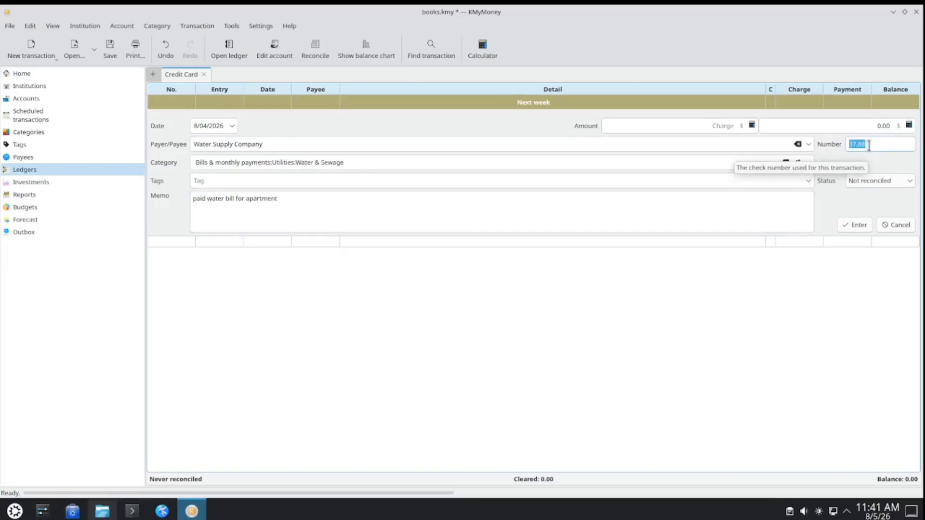
key("BackSpace")
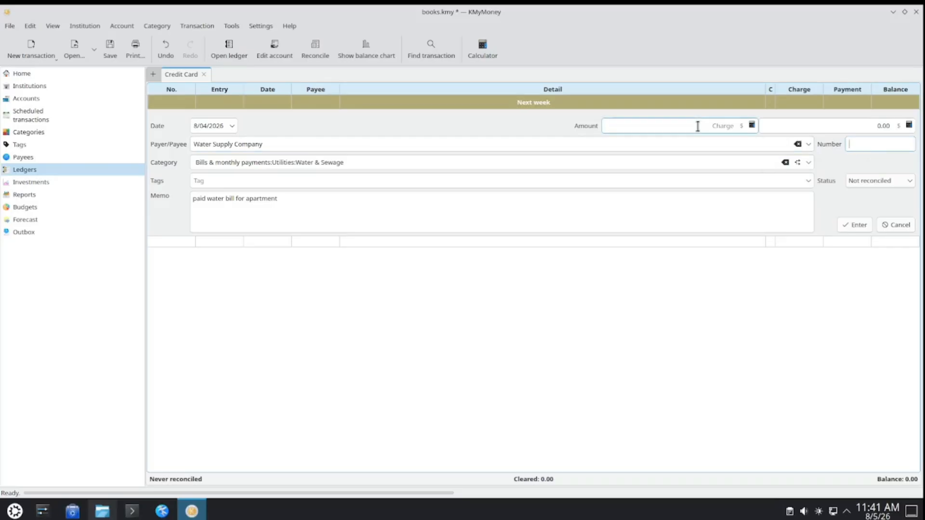
left_click(718, 127)
type("37.88")
left_click(856, 225)
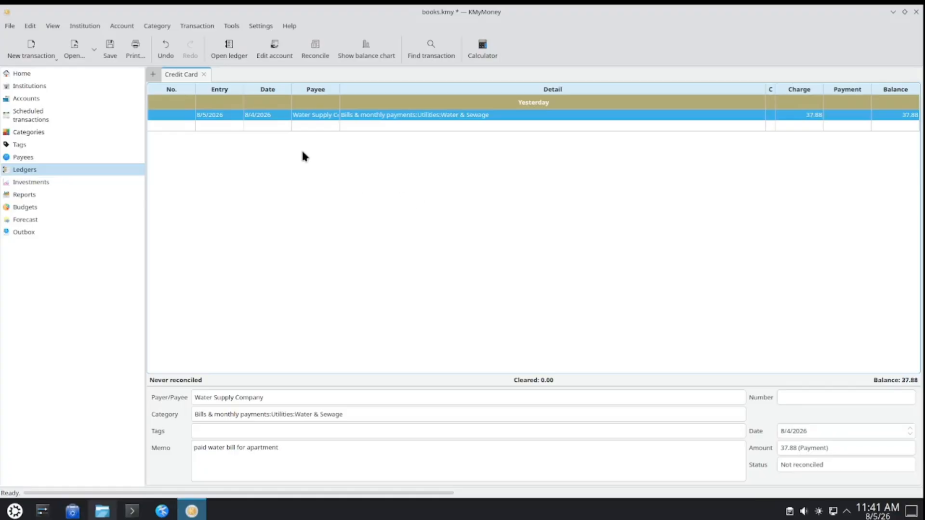
- Review the home overview, then mark the My Checking account as a preferred account
left_click(41, 72)
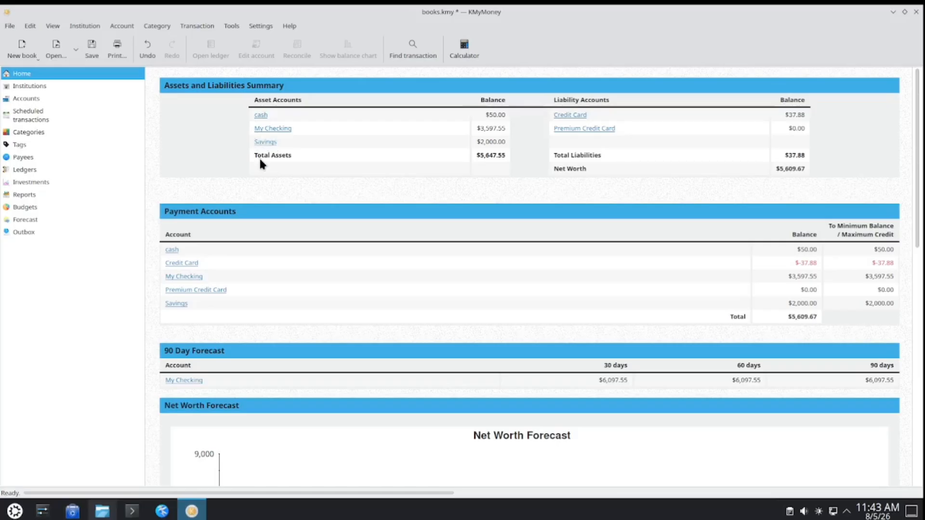
left_click(87, 102)
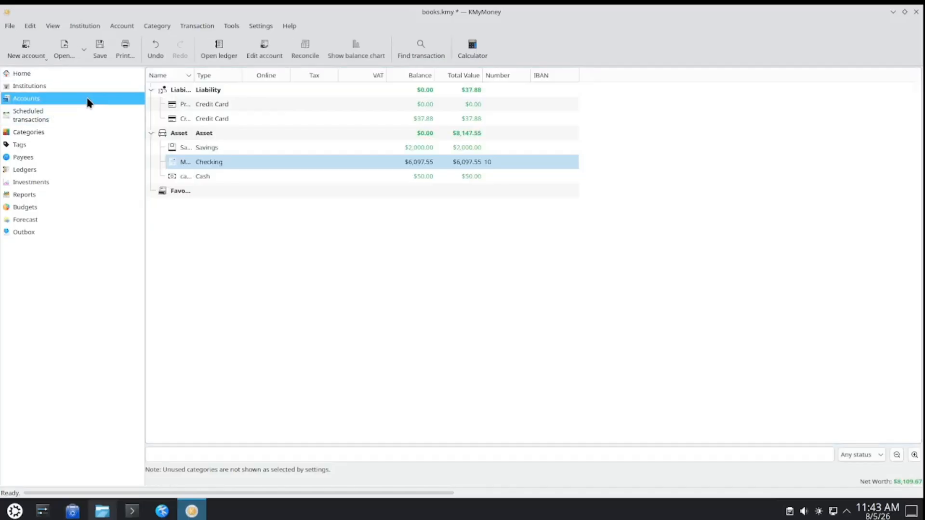
right_click(237, 164)
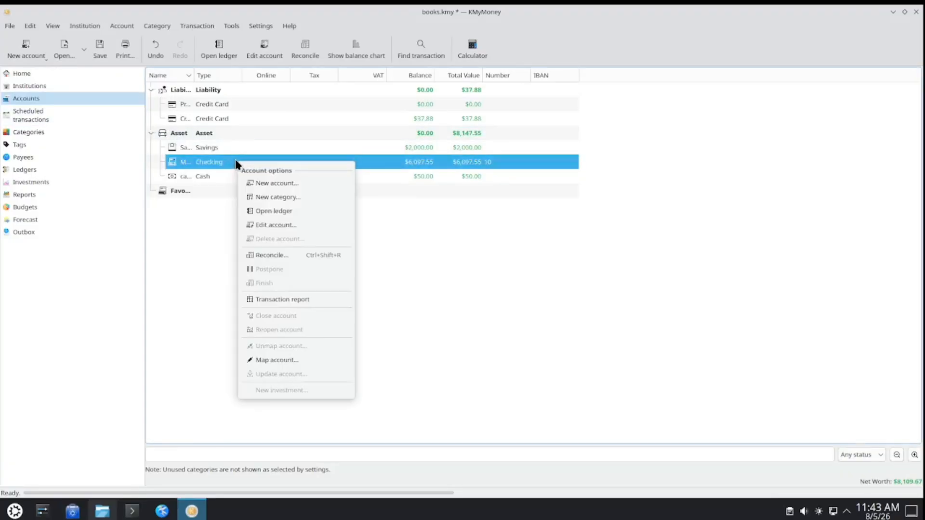
left_click(278, 225)
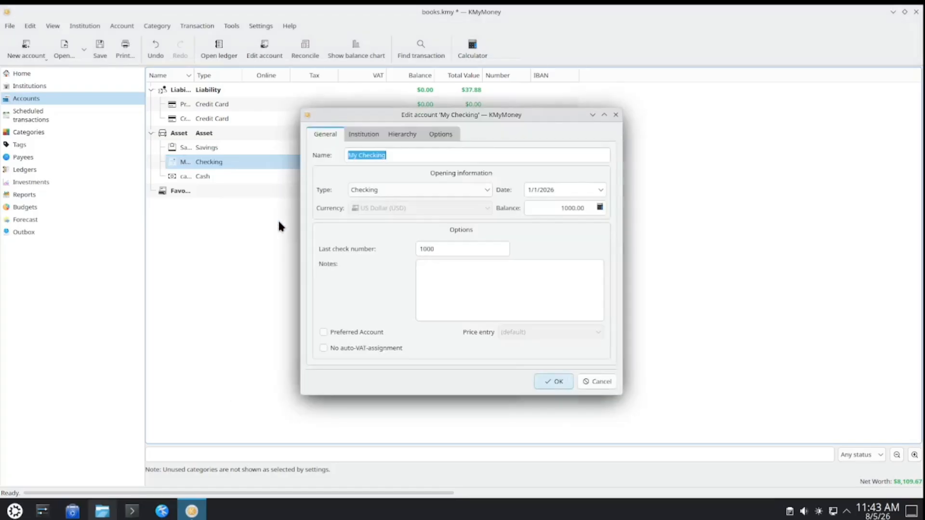
left_click(335, 333)
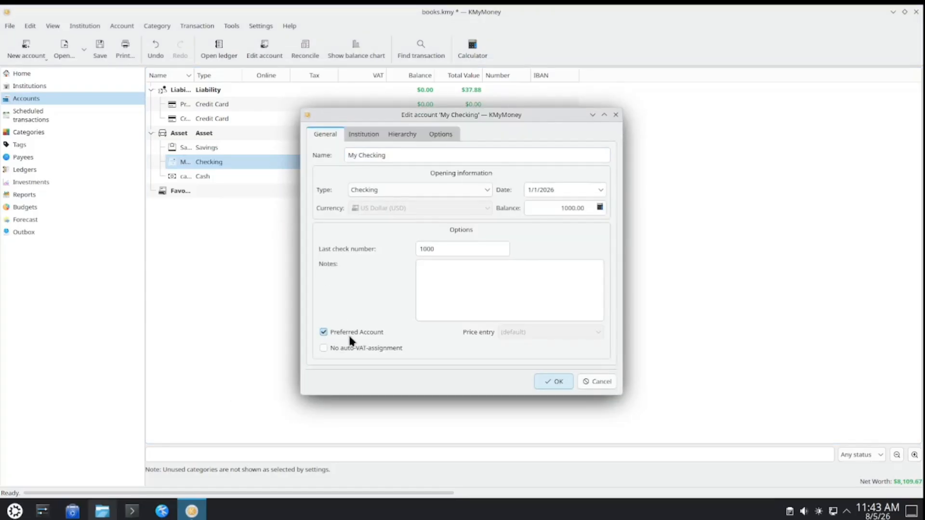
left_click(554, 382)
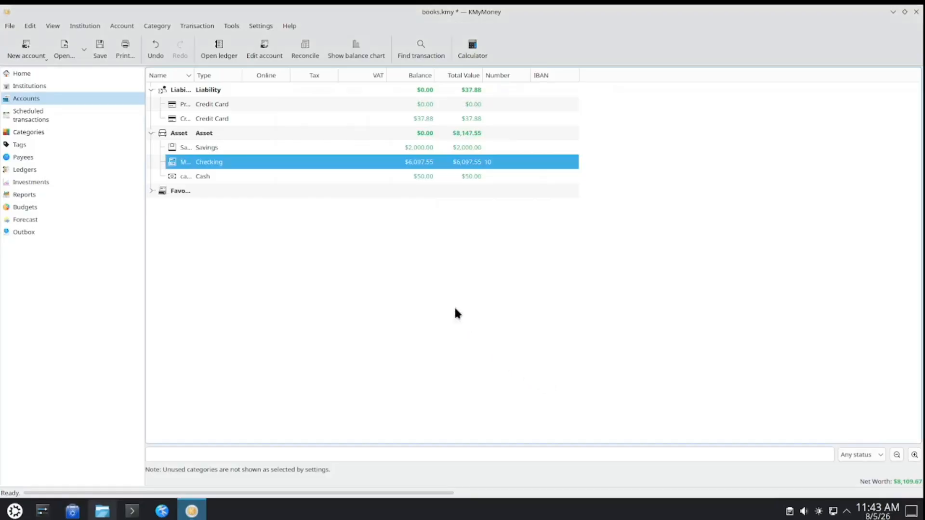
- Mark the cash account as a preferred account and return to the home overview
left_click(212, 177)
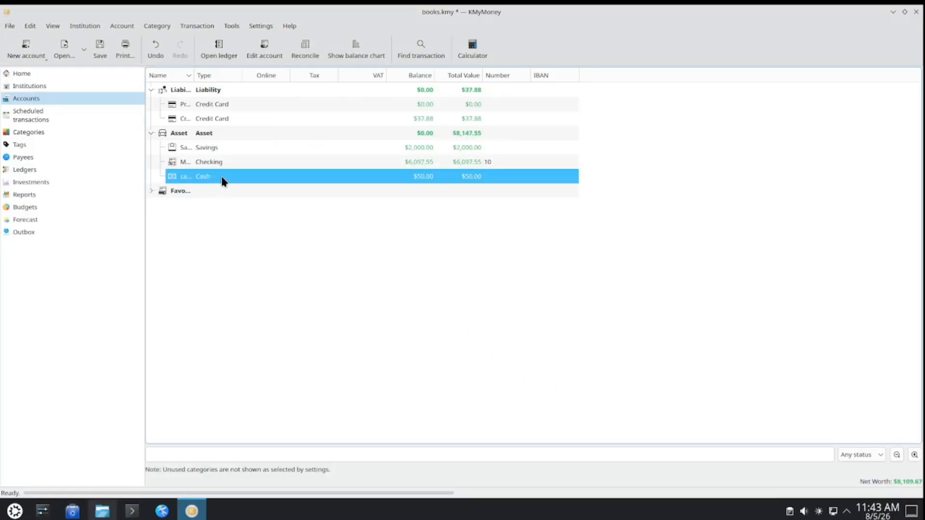
right_click(222, 180)
left_click(263, 241)
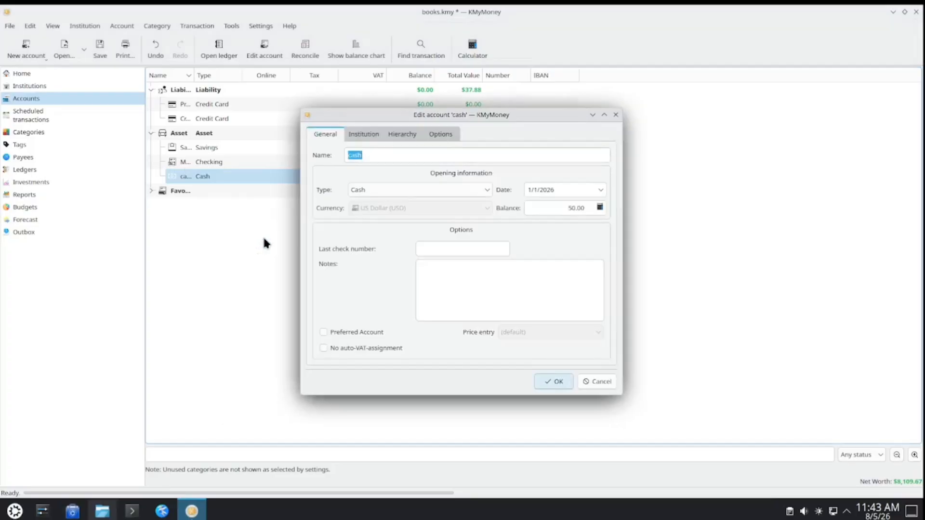
left_click(381, 332)
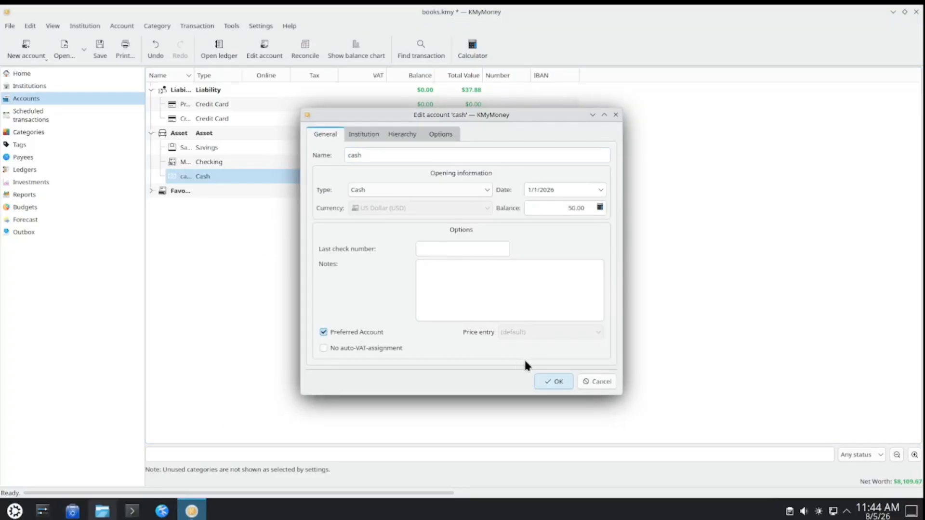
left_click(554, 381)
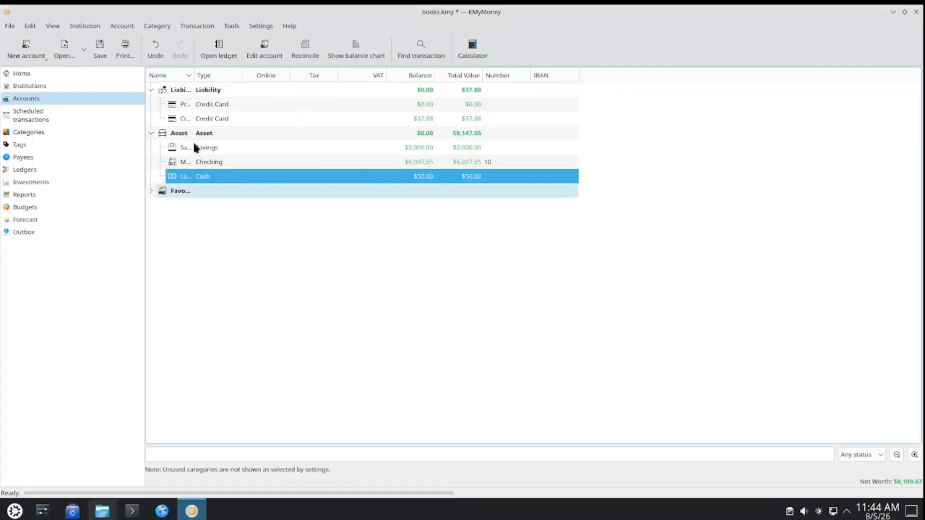
left_click(80, 78)
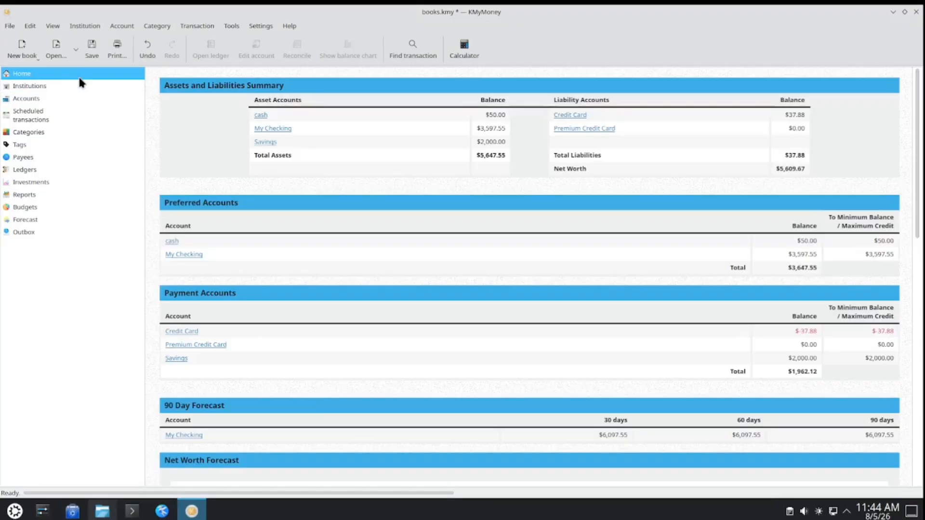